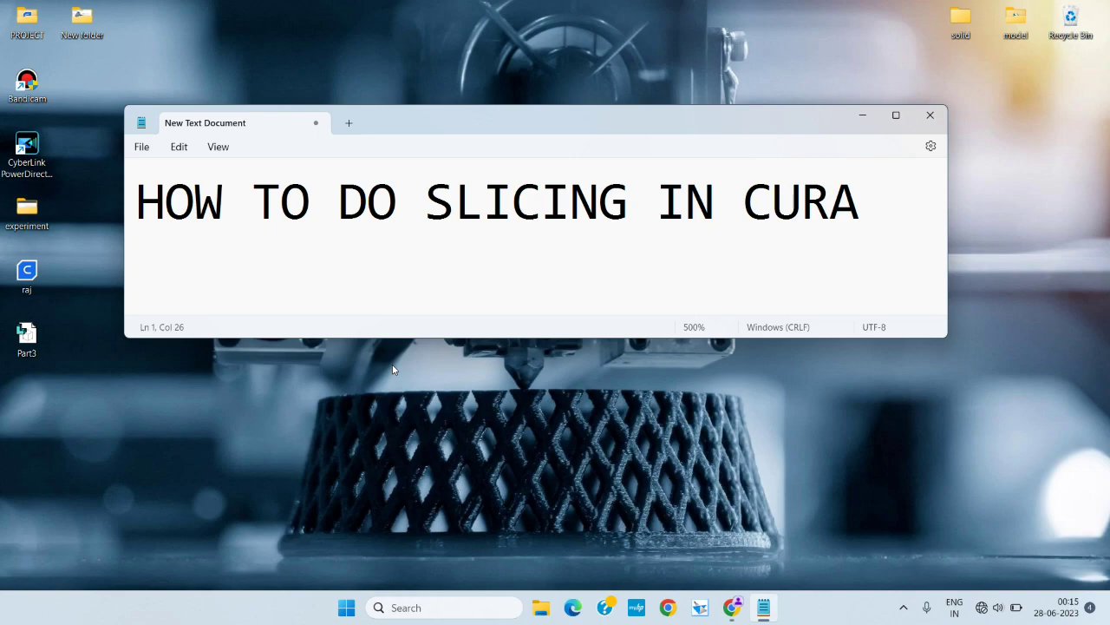
# Step: Launch UltiMaker Cura 5.3.1
pyautogui.press('super')
pyautogui.write('CU')
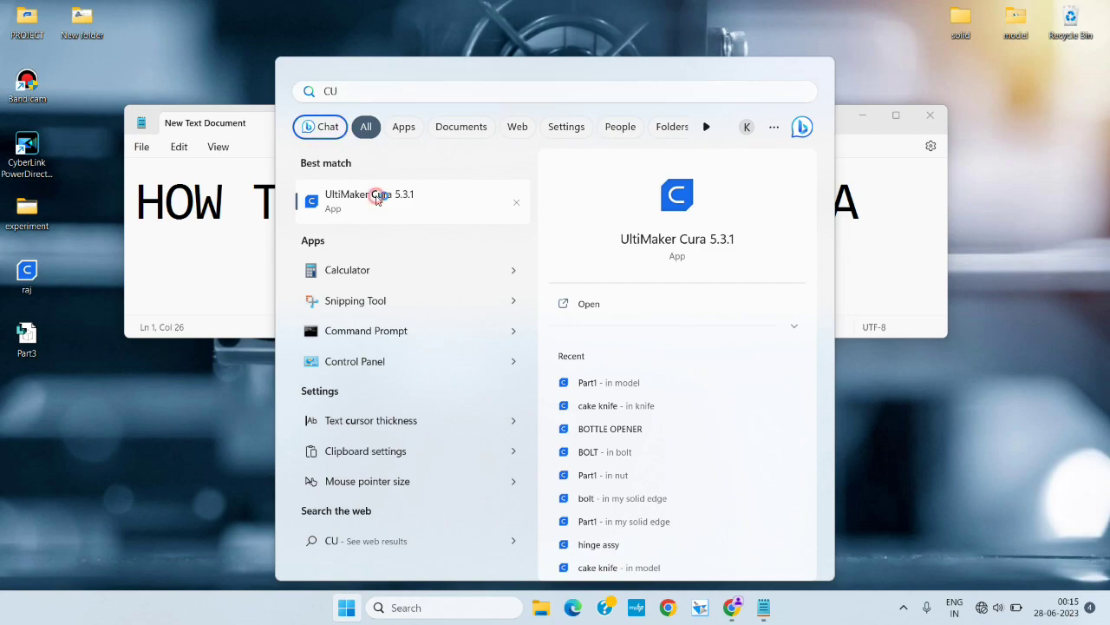
pyautogui.click(378, 199)
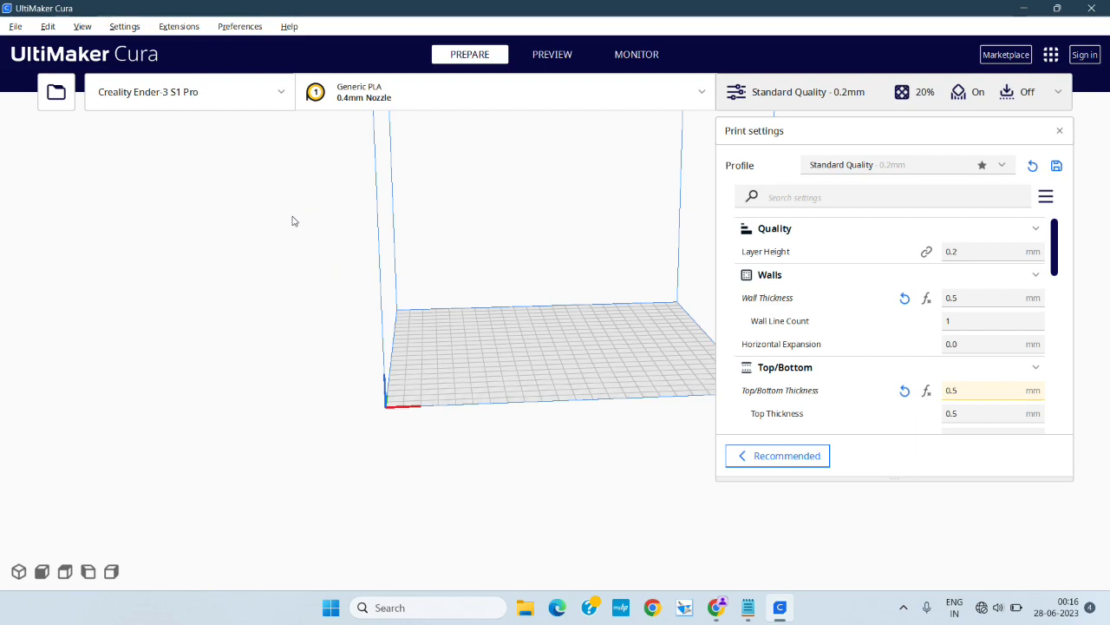
# Step: Load the Spaner model from the PROJECT folder on the Desktop onto the build plate
pyautogui.click(62, 97)
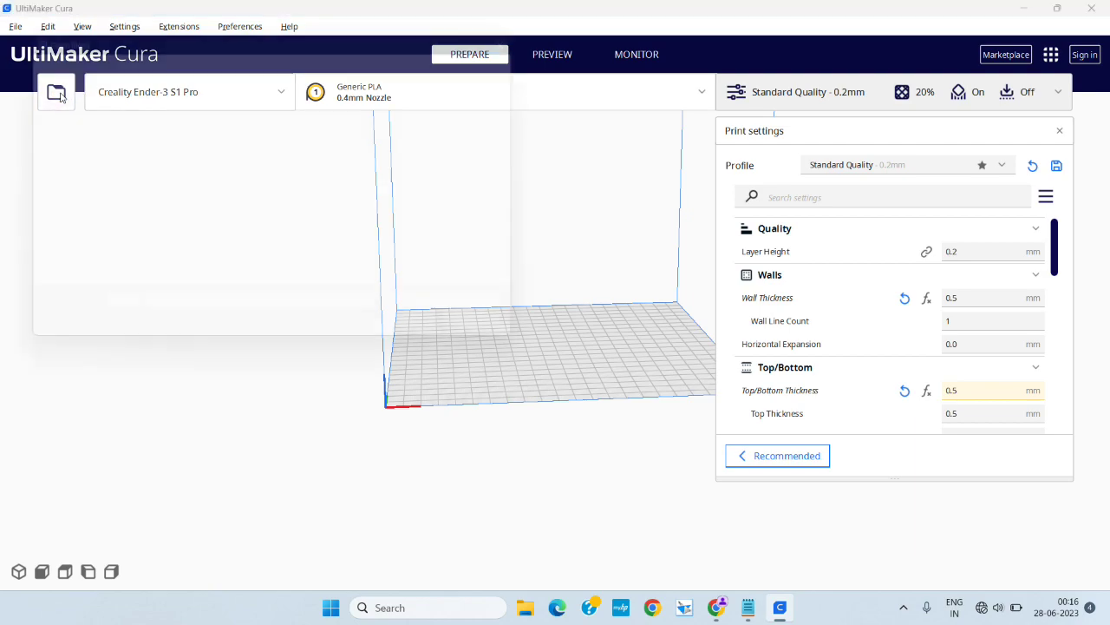
pyautogui.click(59, 157)
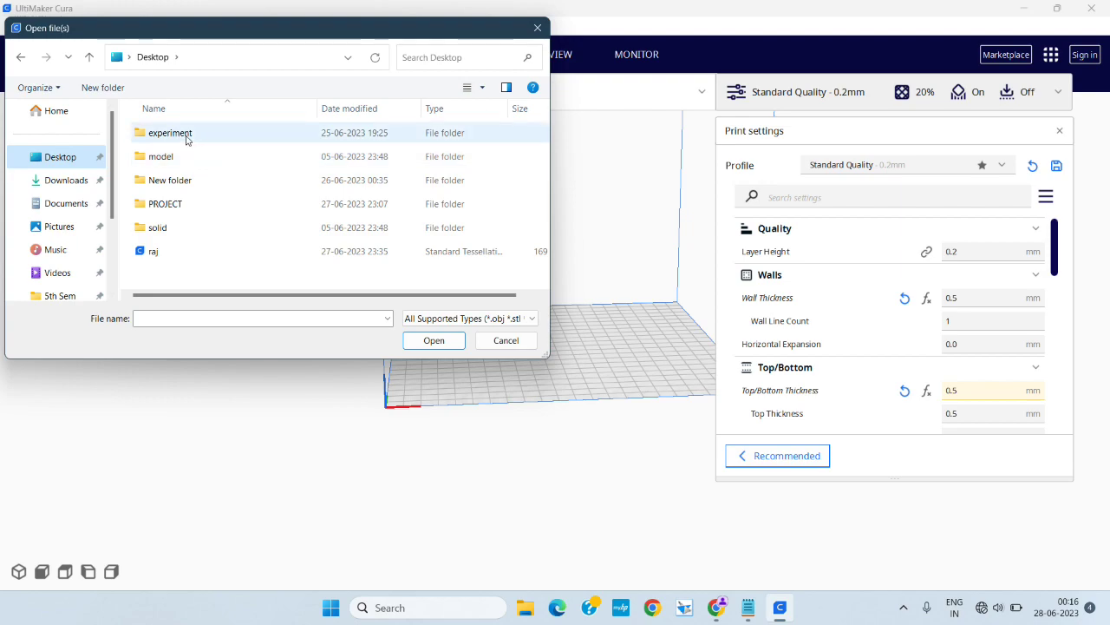
pyautogui.doubleClick(171, 203)
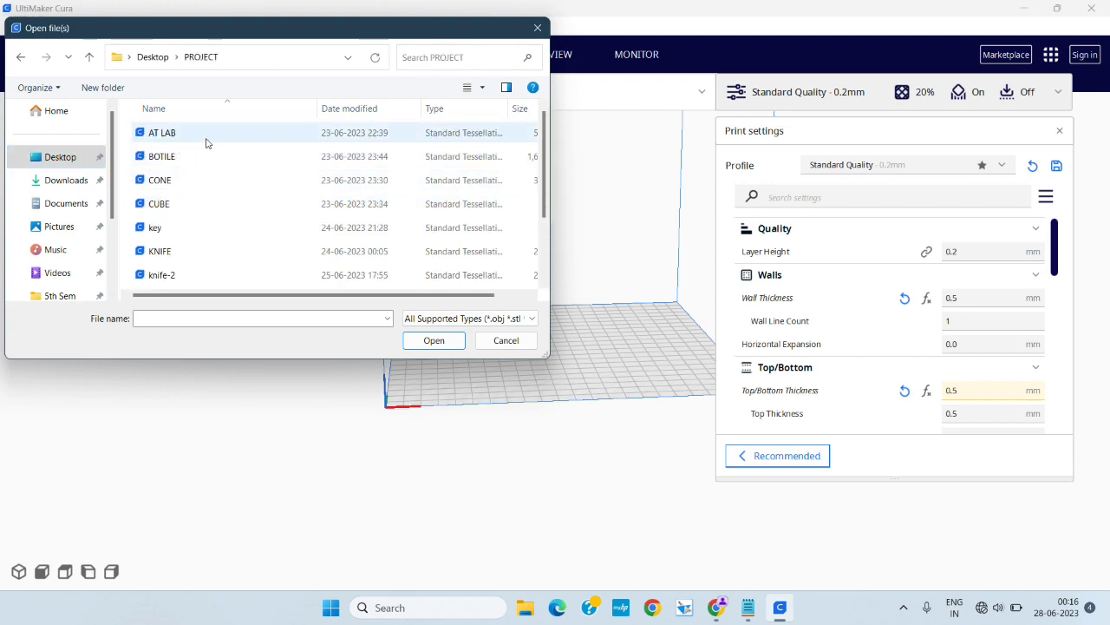
pyautogui.scroll(-2, 206, 143)
pyautogui.click(162, 277)
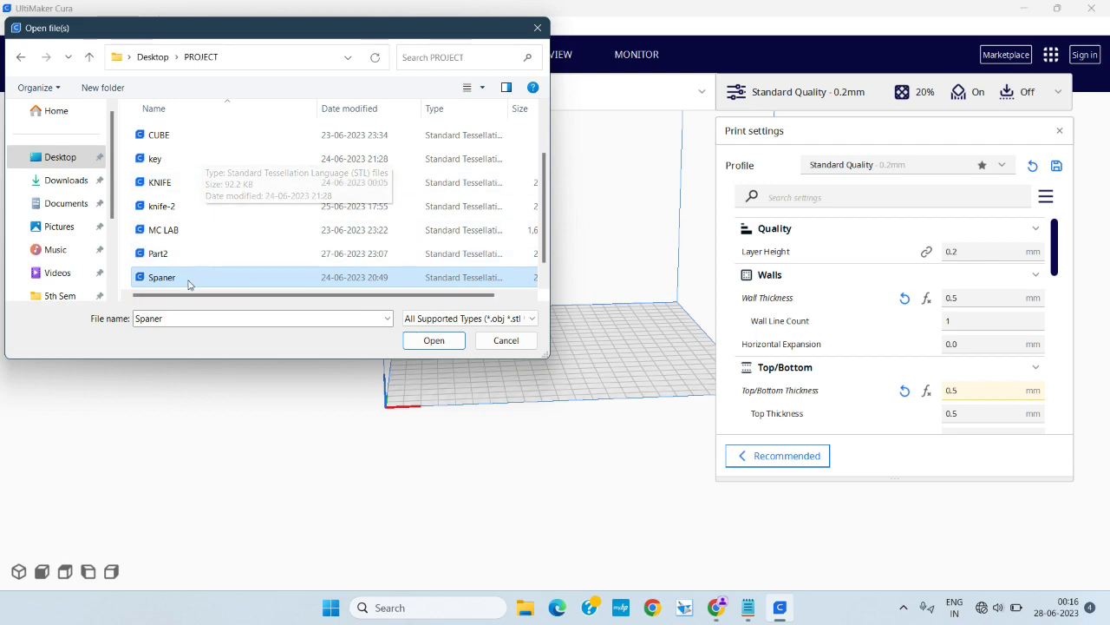
pyautogui.click(433, 340)
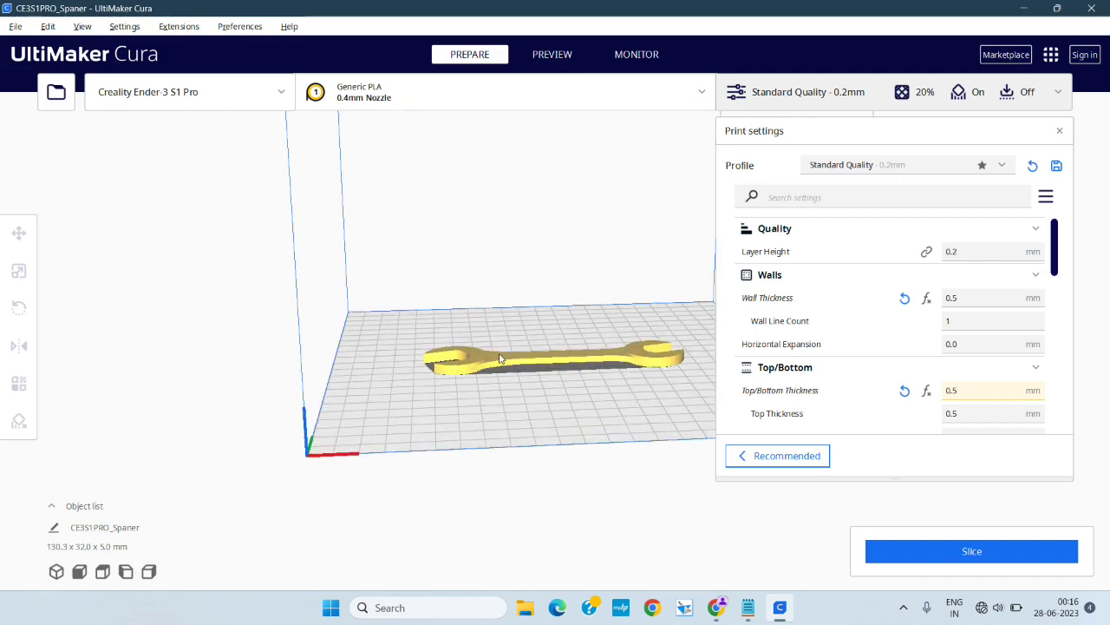
# Step: Examine the spanner's placement on the build plate, both close up and with the whole plate in view
pyautogui.scroll(3, 583, 390)
pyautogui.scroll(-2, 545, 396)
pyautogui.scroll(5, 632, 391)
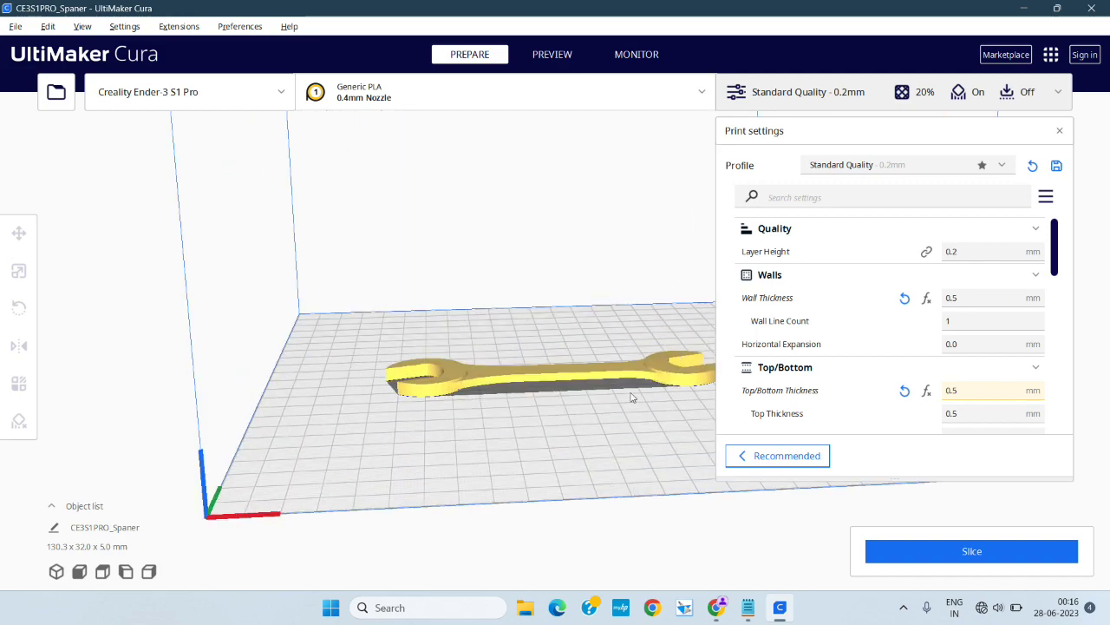
pyautogui.moveTo(489, 402); pyautogui.dragTo(161, 346, button='middle')
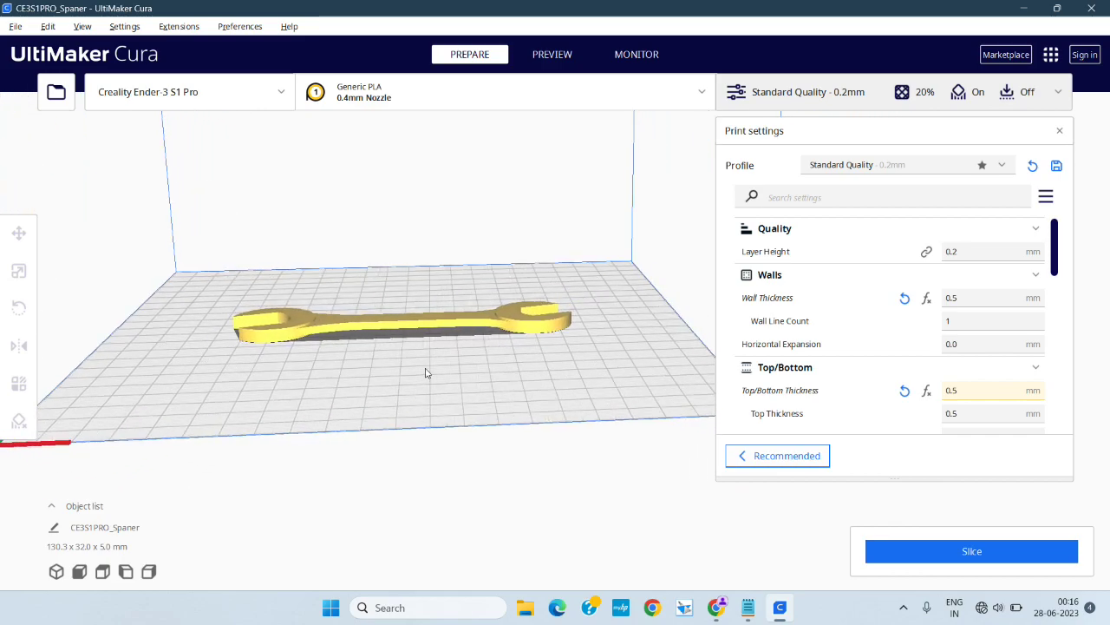
pyautogui.scroll(-4, 425, 359)
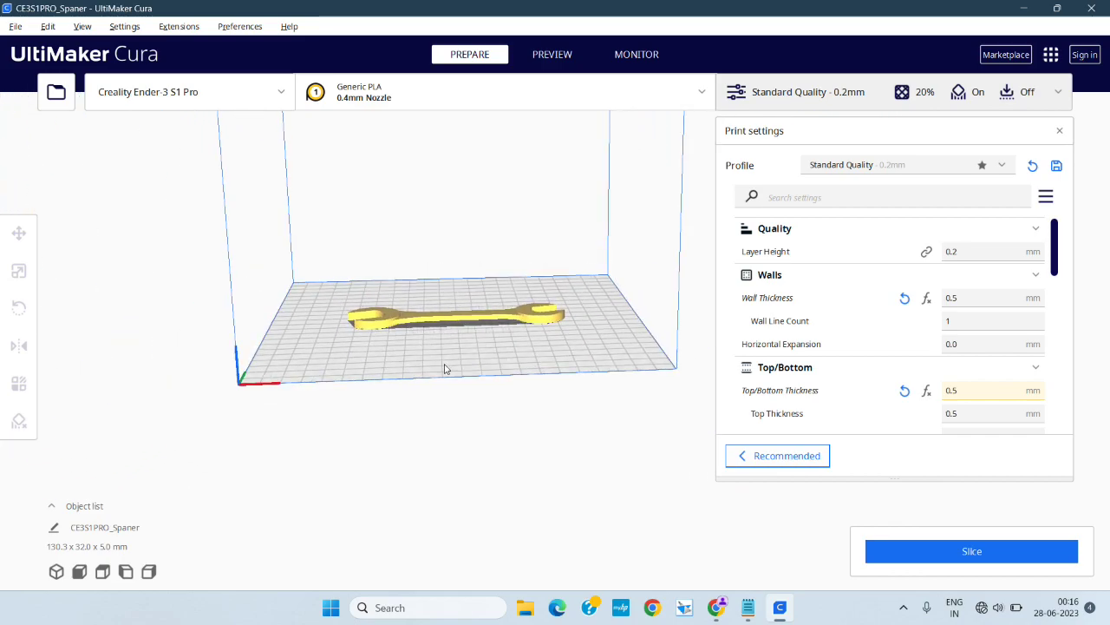
pyautogui.moveTo(404, 395); pyautogui.dragTo(421, 401, button='middle')
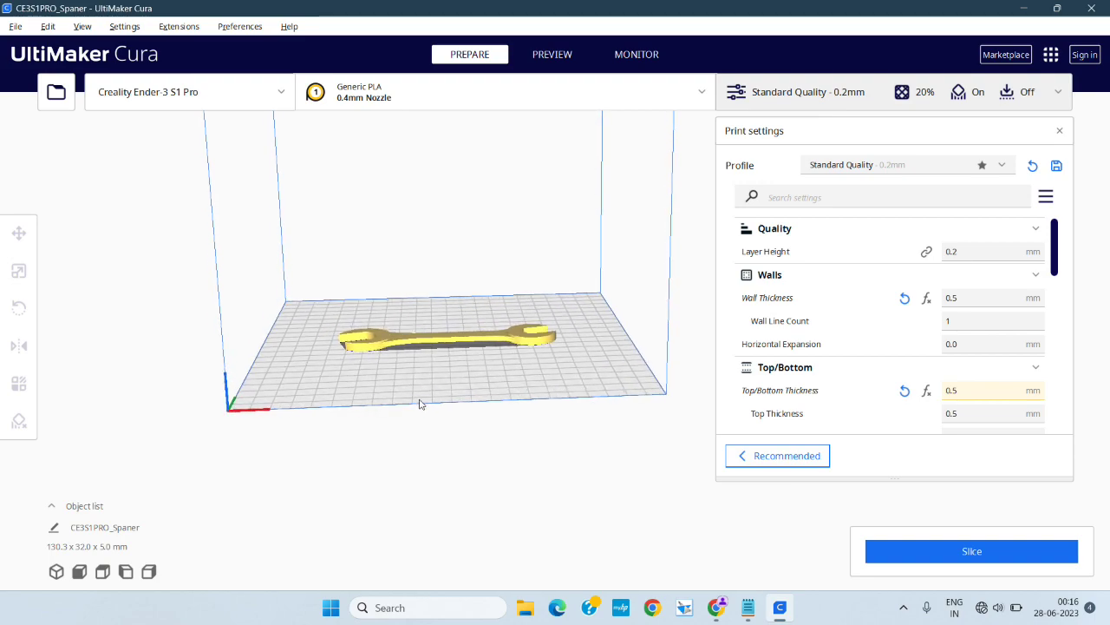
pyautogui.scroll(4, 408, 355)
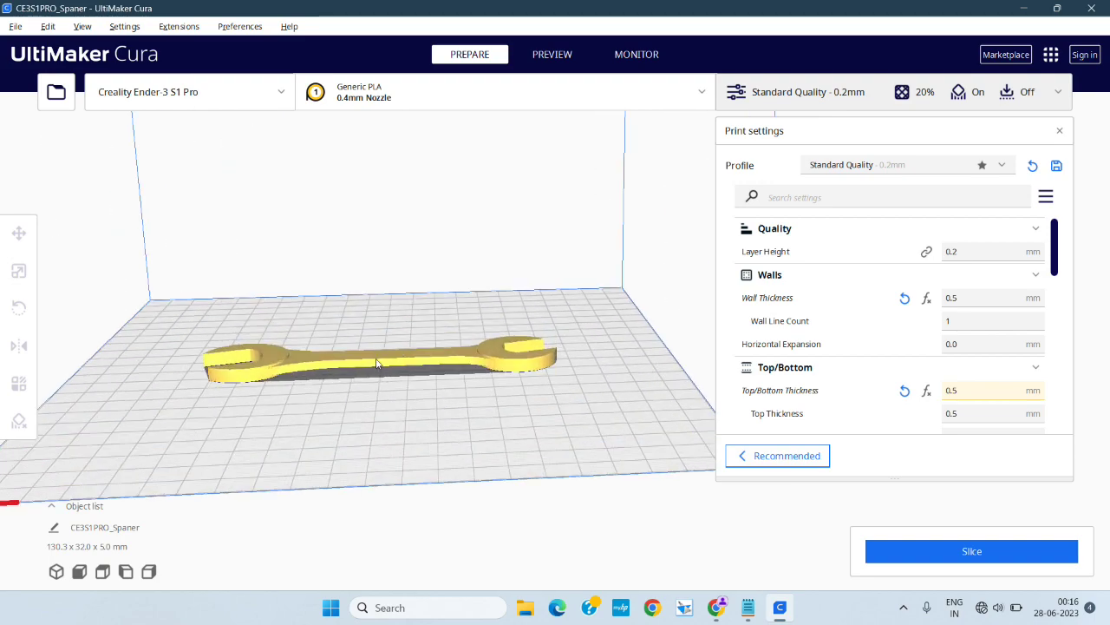
pyautogui.scroll(-2, 429, 368)
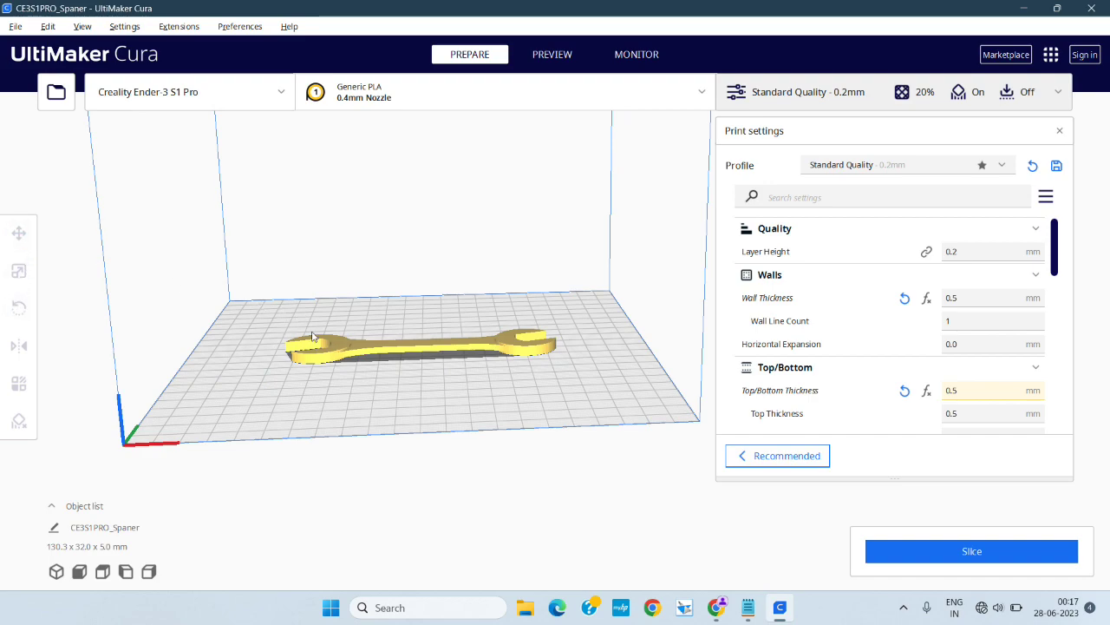
# Step: Select the spanner and show its position values and its scale dimensions
pyautogui.click(348, 350)
pyautogui.moveTo(489, 324); pyautogui.dragTo(323, 329, button='middle')
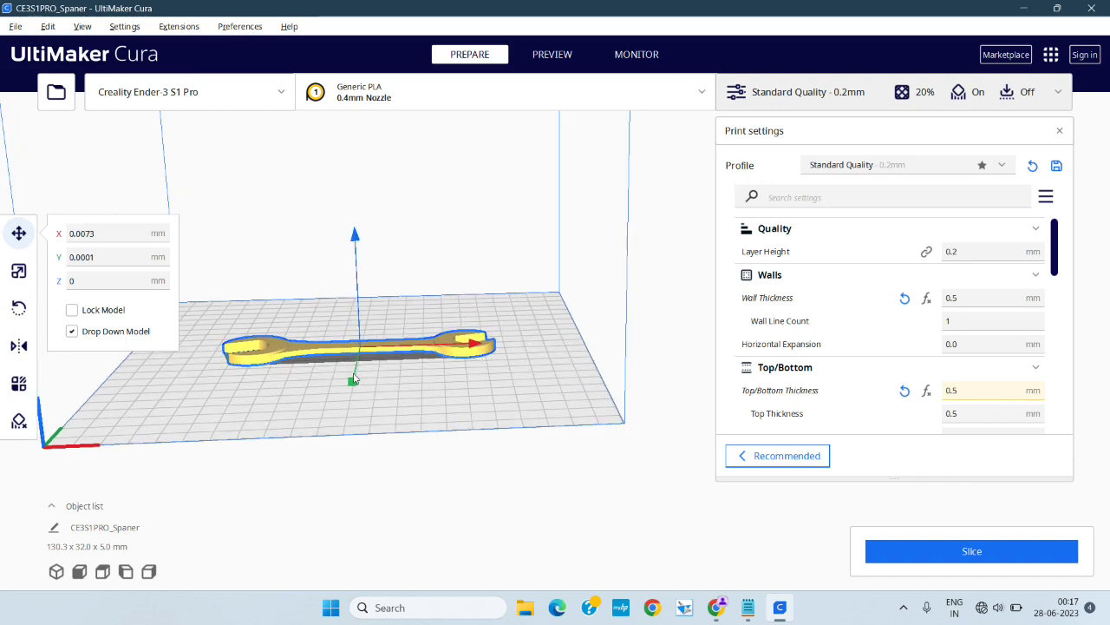
pyautogui.moveTo(352, 382)
pyautogui.mouseDown()
pyautogui.moveTo(339, 429)
pyautogui.moveTo(352, 381)
pyautogui.mouseUp()
pyautogui.click(18, 271)
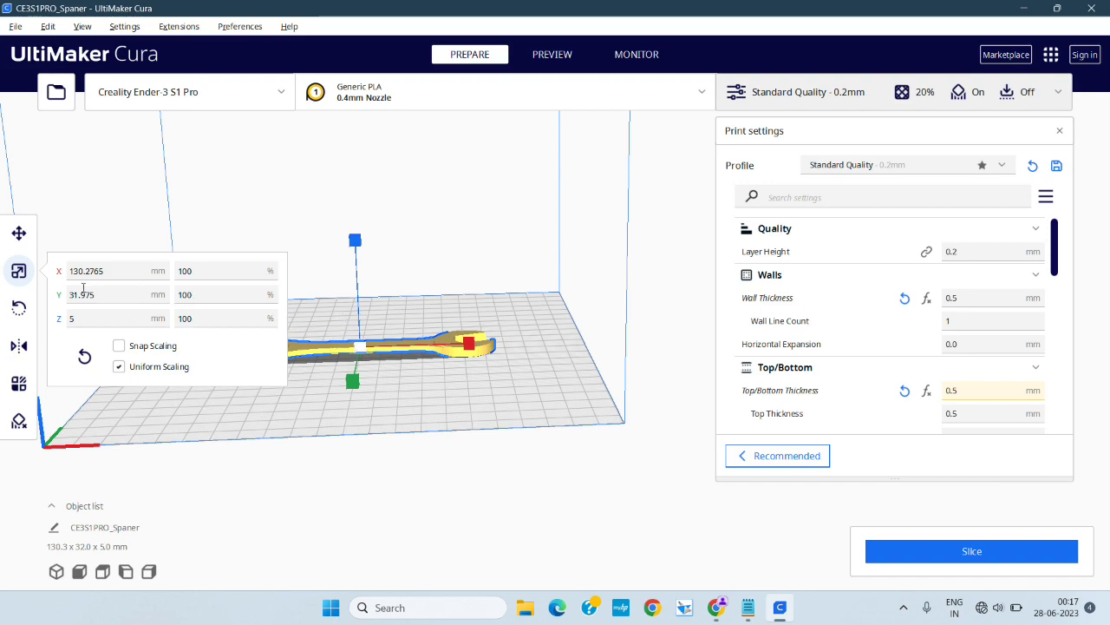
# Step: Rotate the spanner 90° about its vertical axis so its length runs front to back
pyautogui.click(19, 309)
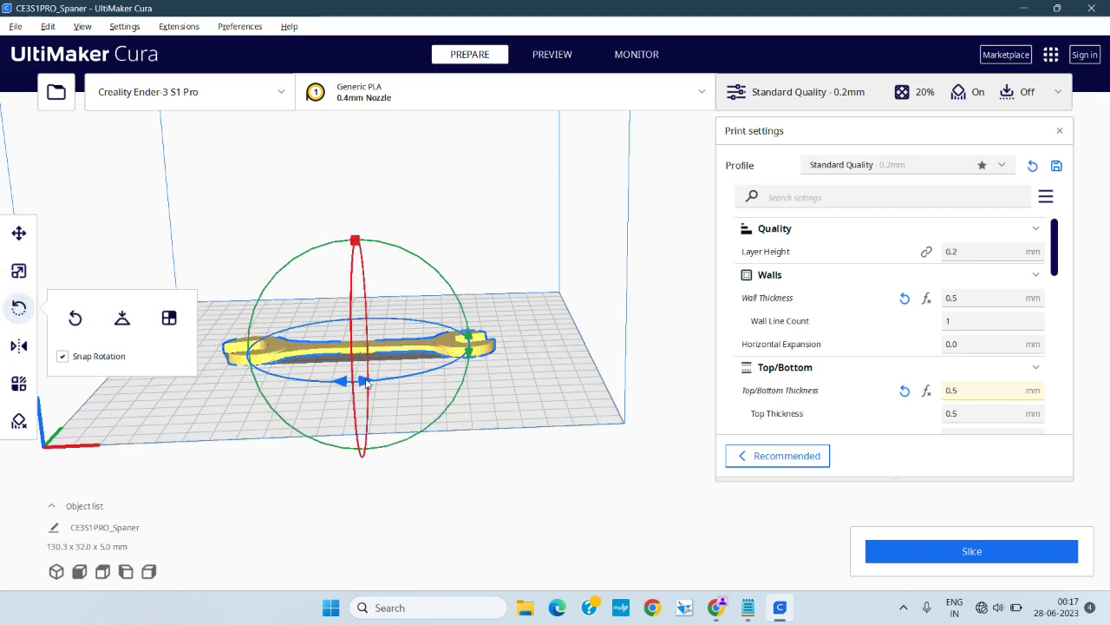
pyautogui.moveTo(344, 380); pyautogui.dragTo(362, 382)
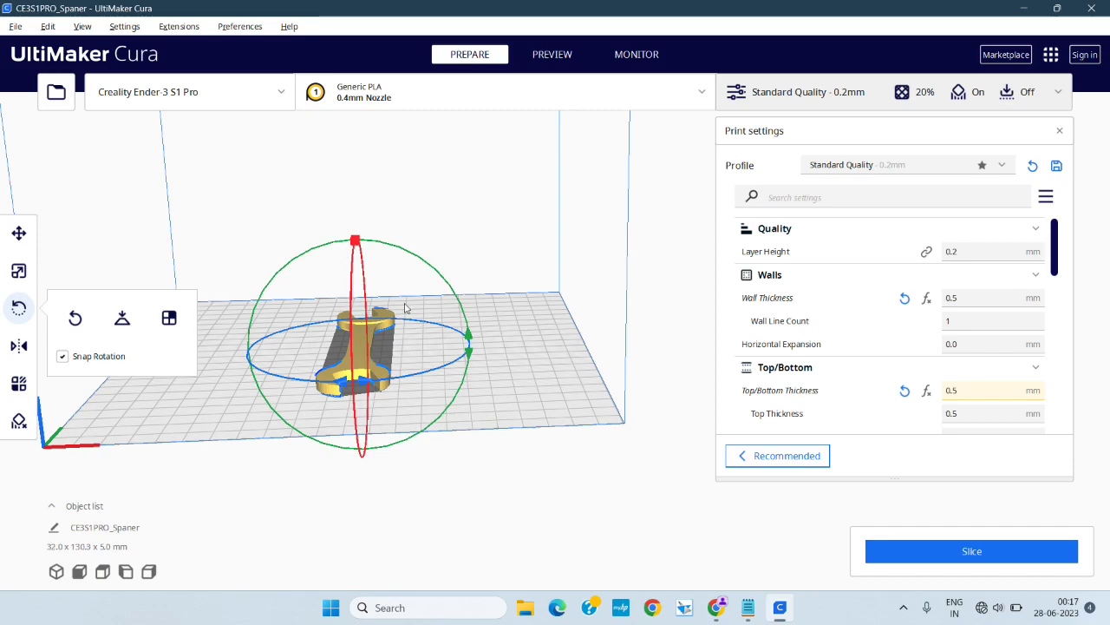
# Step: Try standing the spanner on its long edge, check it in the 3D view, and lay it flat again
pyautogui.moveTo(469, 341); pyautogui.dragTo(397, 315)
pyautogui.click(56, 570)
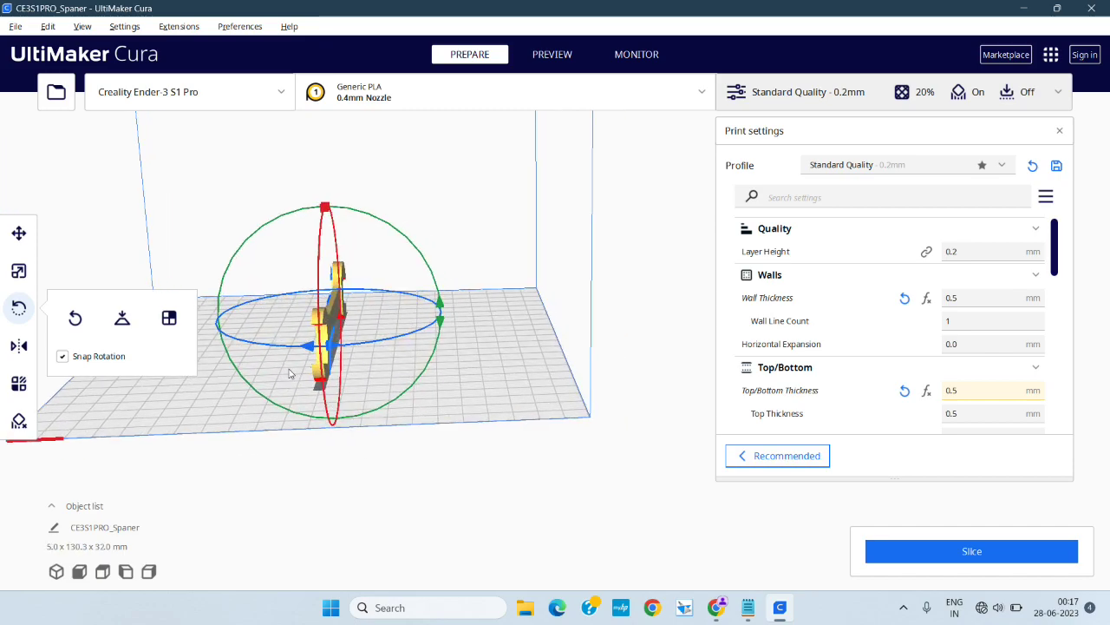
pyautogui.click(57, 572)
pyautogui.scroll(3, 675, 404)
pyautogui.scroll(2, 680, 382)
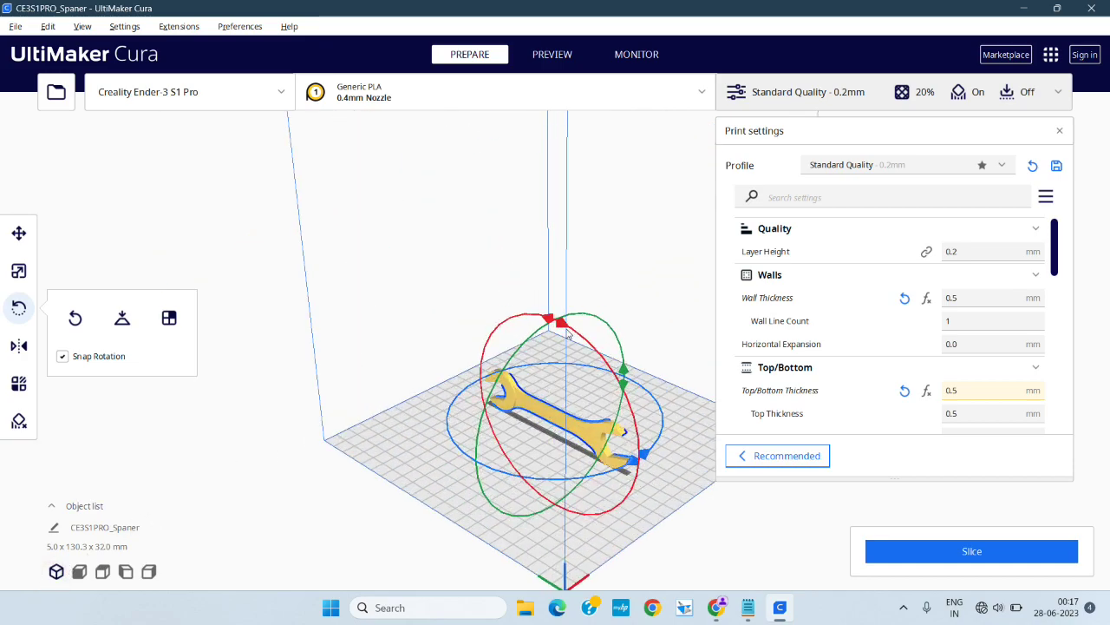
pyautogui.moveTo(622, 373); pyautogui.dragTo(621, 416)
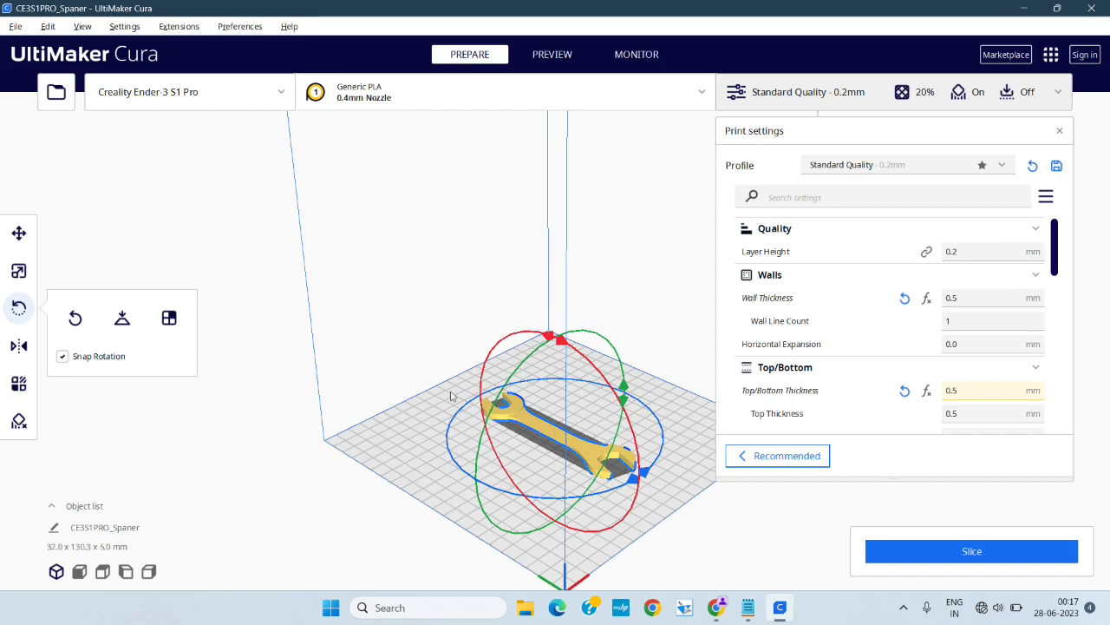
pyautogui.scroll(-1, 376, 322)
pyautogui.scroll(-1, 376, 322)
pyautogui.scroll(2, 662, 503)
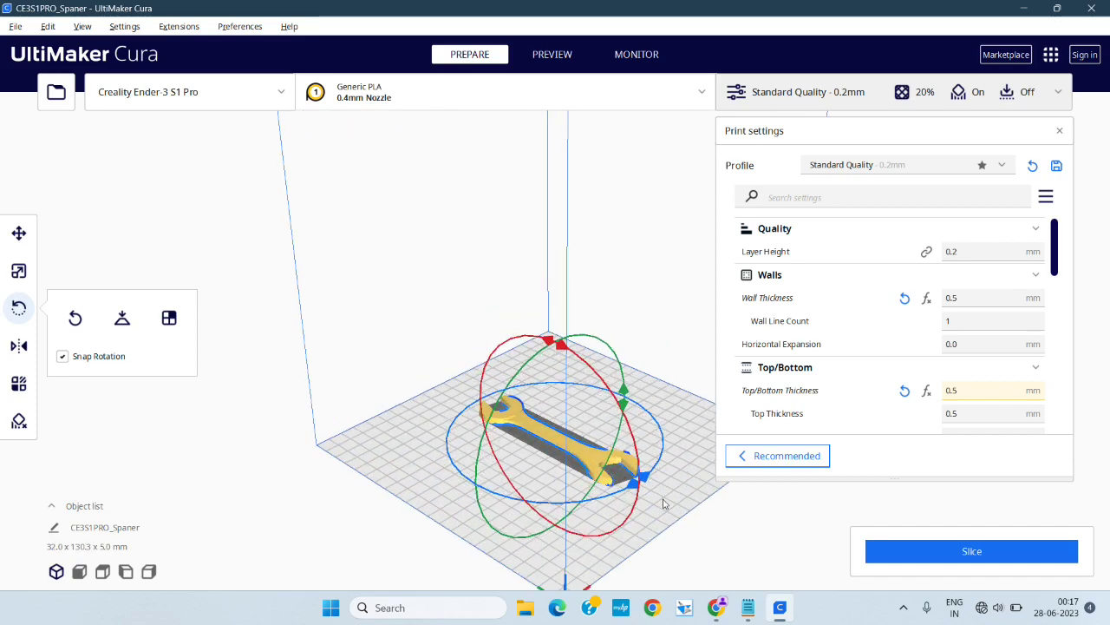
pyautogui.scroll(-2, 412, 347)
pyautogui.scroll(2, 677, 534)
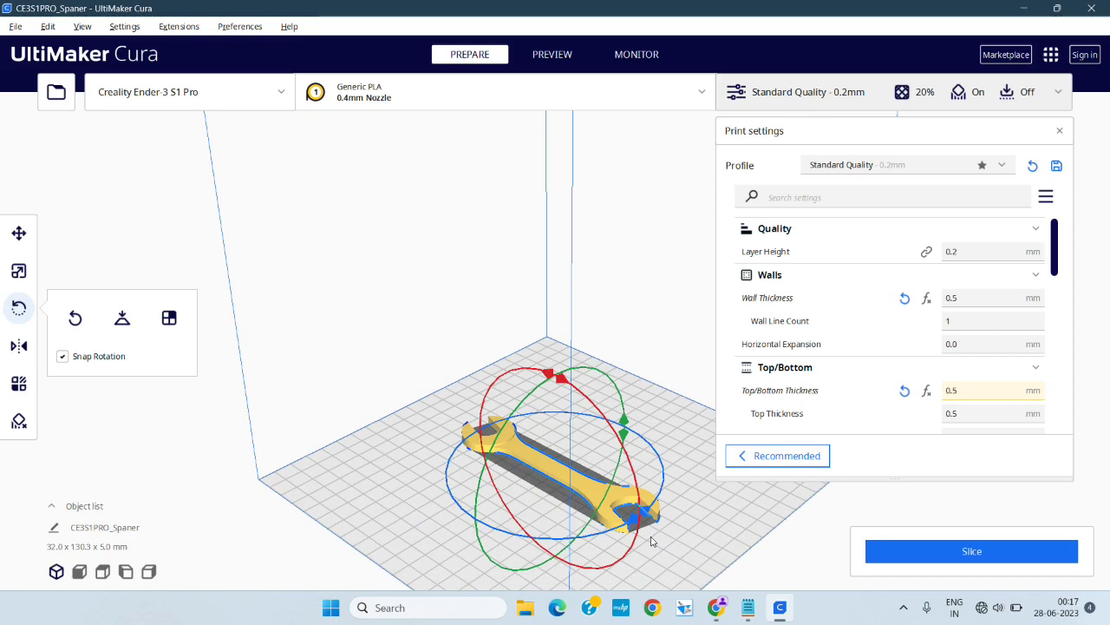
# Step: Review the mirror, per-model settings, move, scale and rotate options for the selected spanner
pyautogui.click(19, 347)
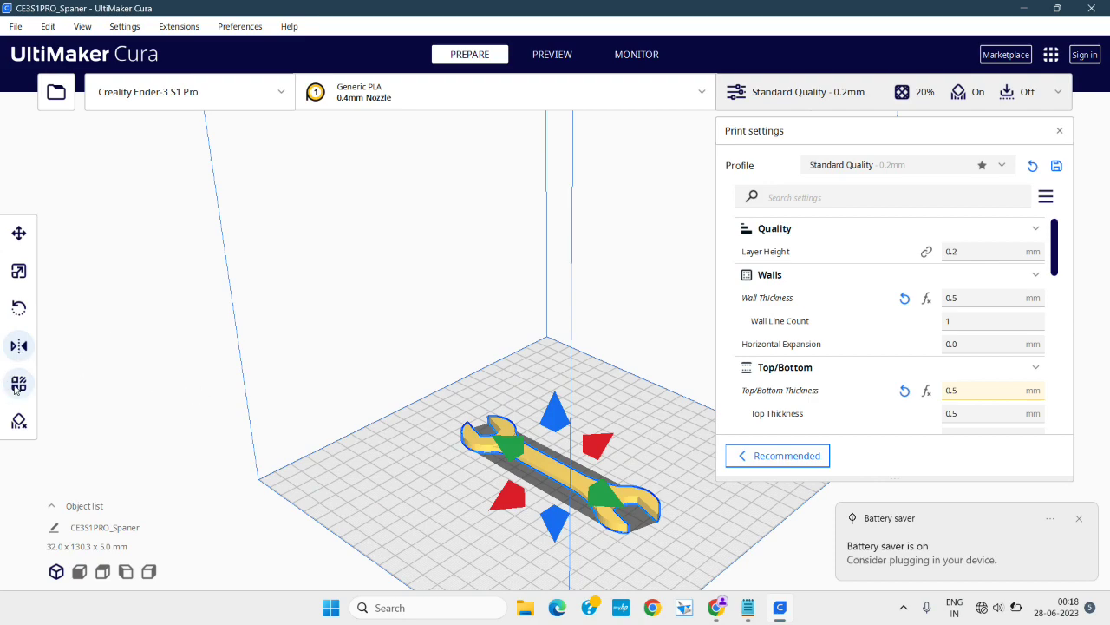
pyautogui.click(18, 384)
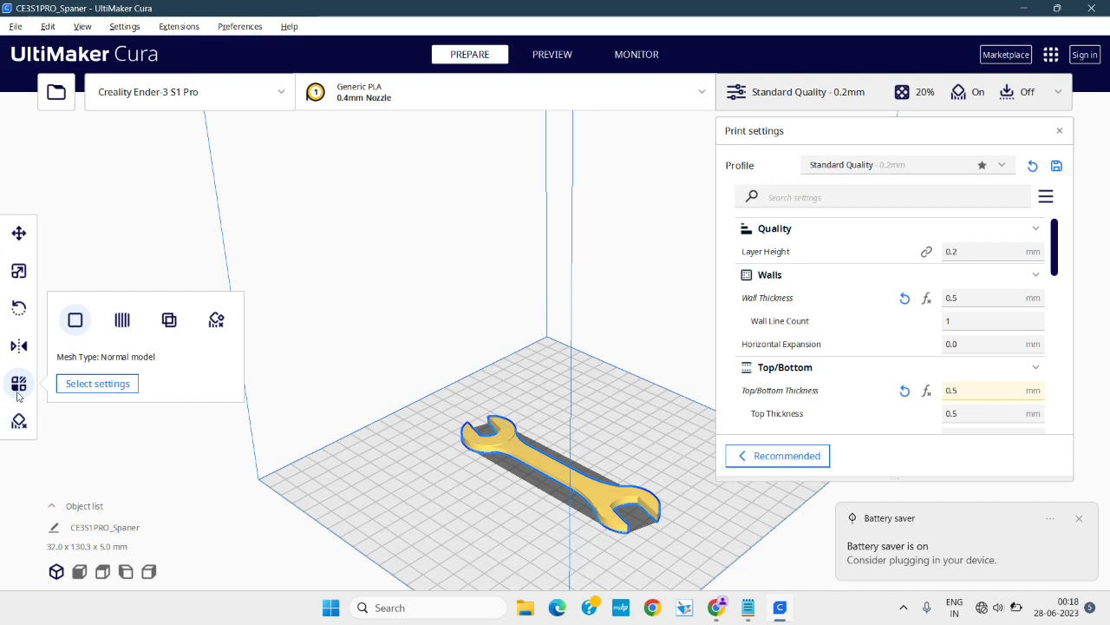
pyautogui.click(19, 236)
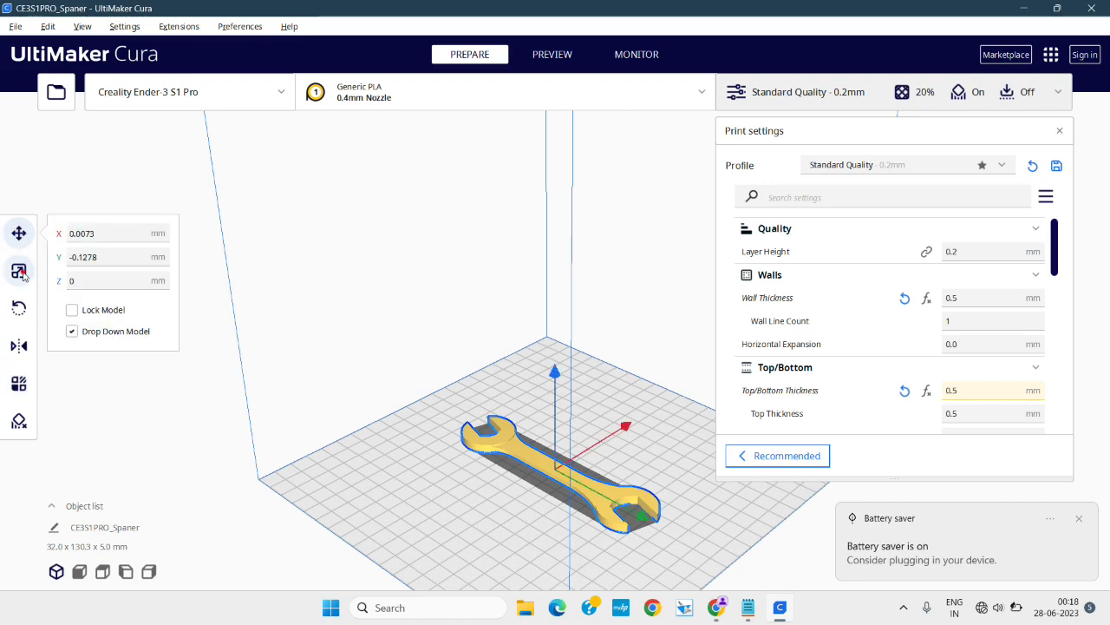
pyautogui.click(20, 272)
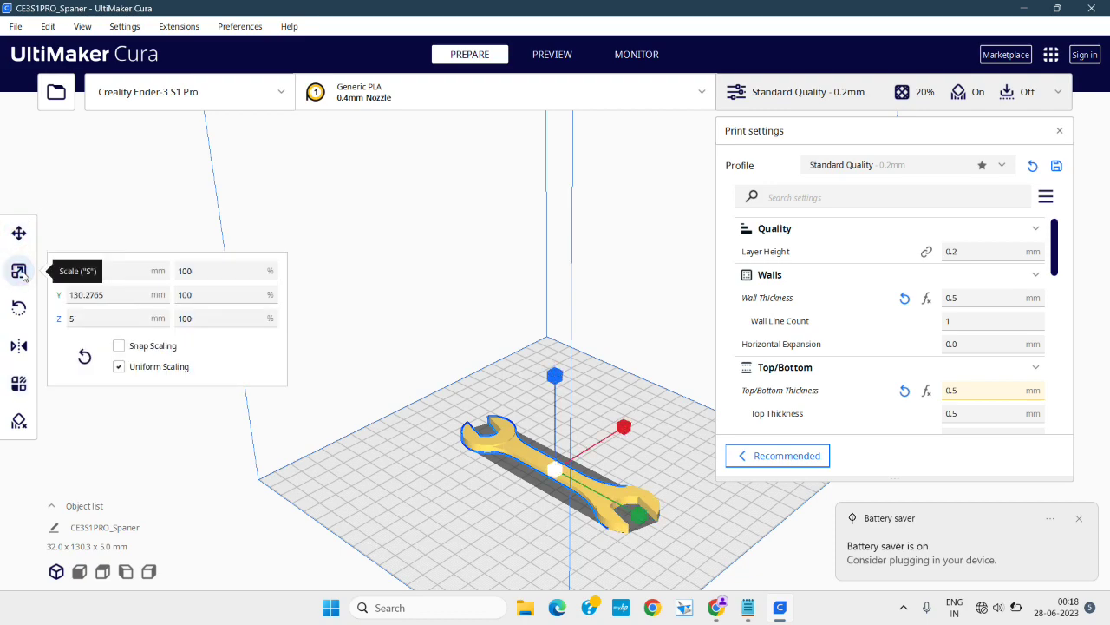
pyautogui.click(19, 308)
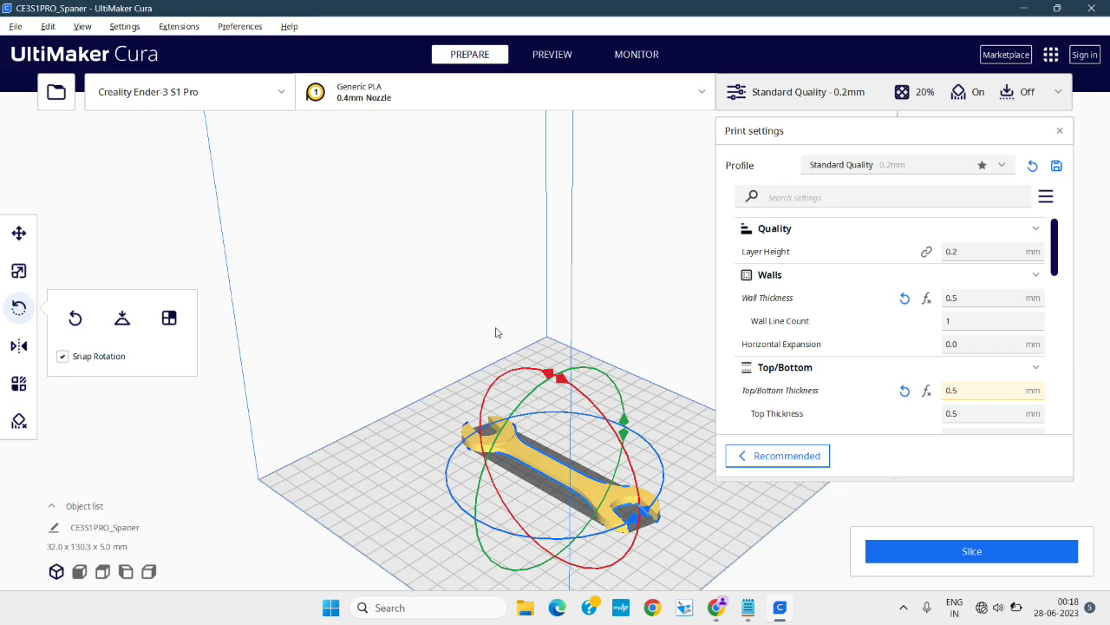
# Step: Review the available print quality profiles, keeping Standard Quality - 0.2 mm
pyautogui.scroll(3, 520, 399)
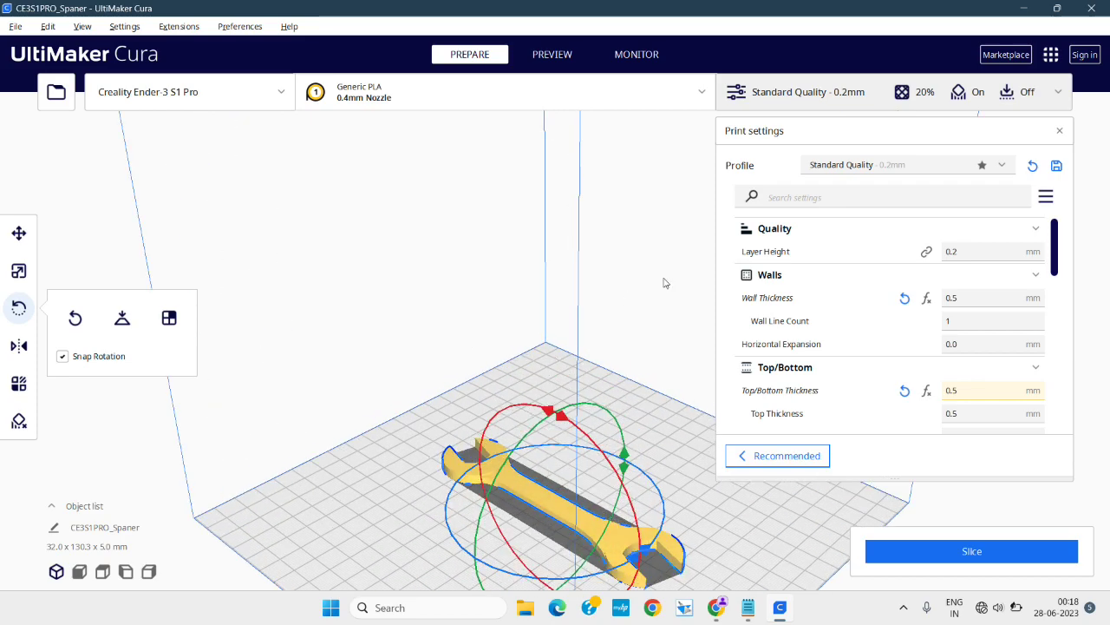
pyautogui.moveTo(825, 250)
pyautogui.click(882, 167)
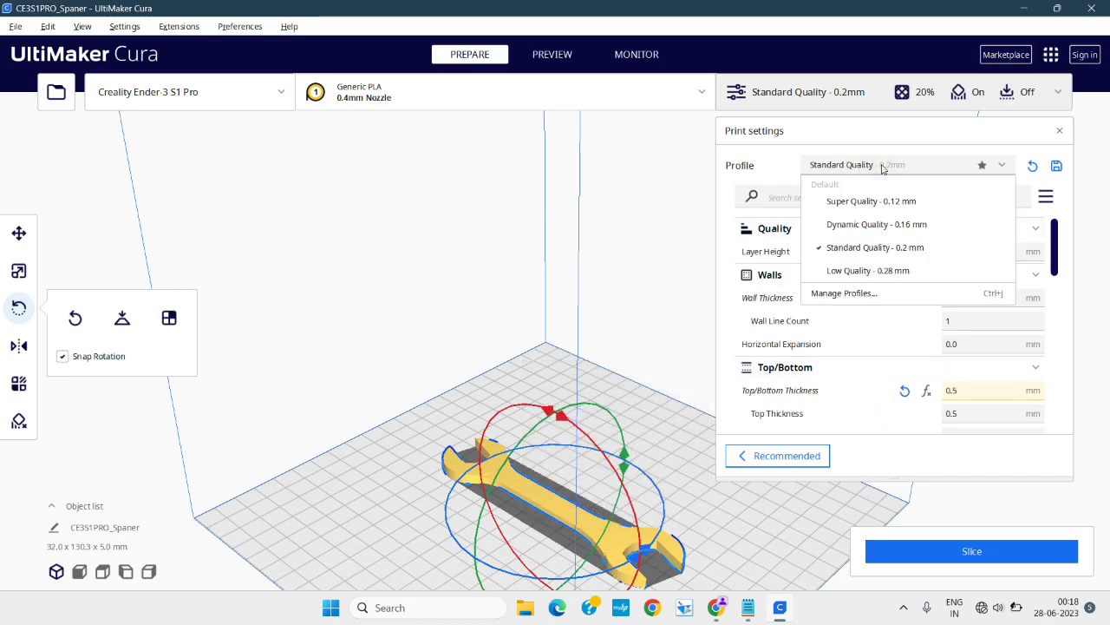
pyautogui.click(882, 168)
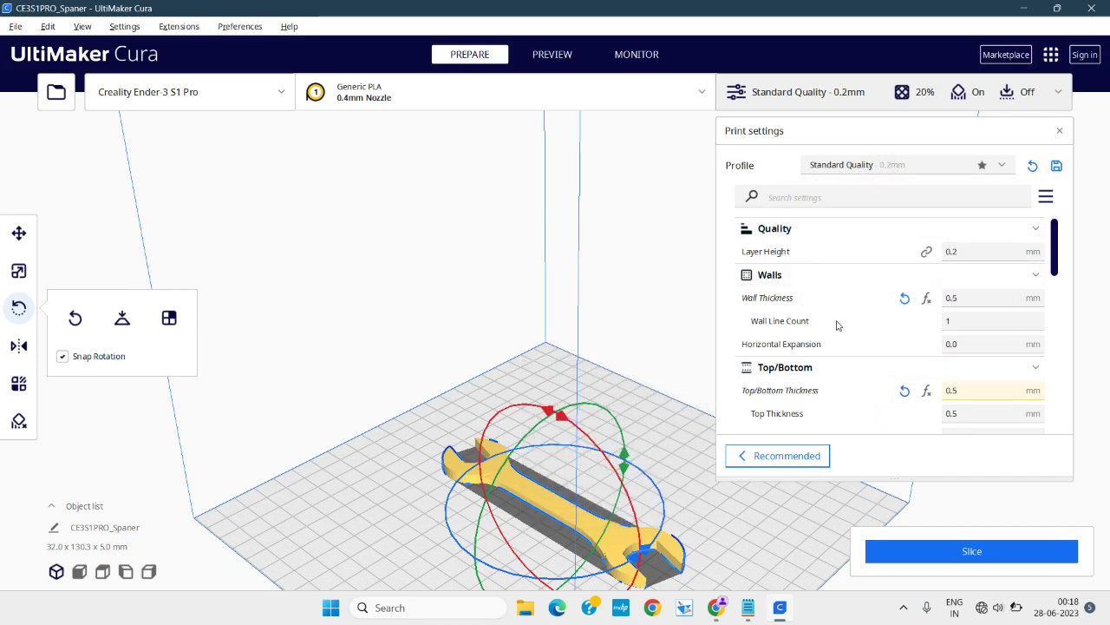
# Step: Set the material's printing temperature to 210 °C
pyautogui.scroll(-3, 835, 324)
pyautogui.scroll(-4, 868, 342)
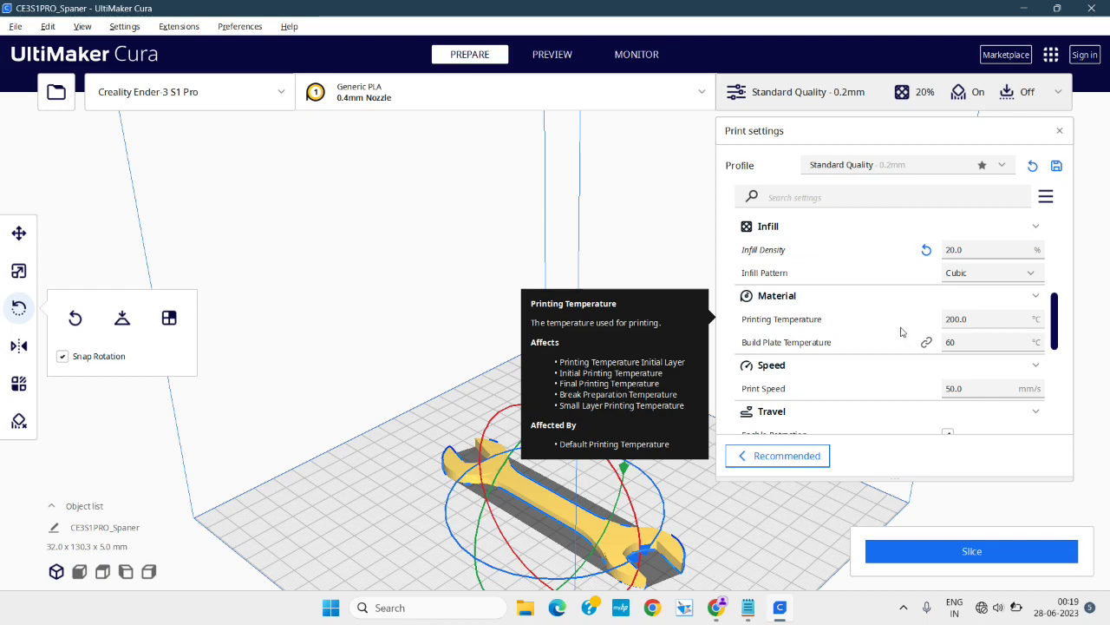
pyautogui.click(970, 319)
pyautogui.scroll(-2, 911, 323)
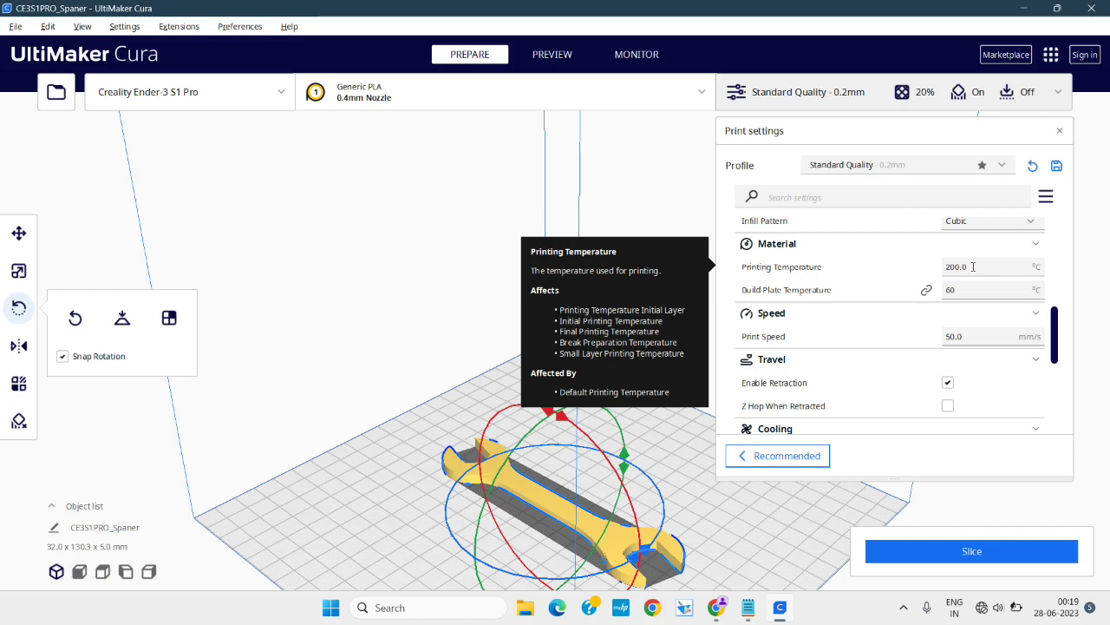
pyautogui.click(972, 267)
pyautogui.moveTo(971, 267); pyautogui.dragTo(925, 284)
pyautogui.write('210')
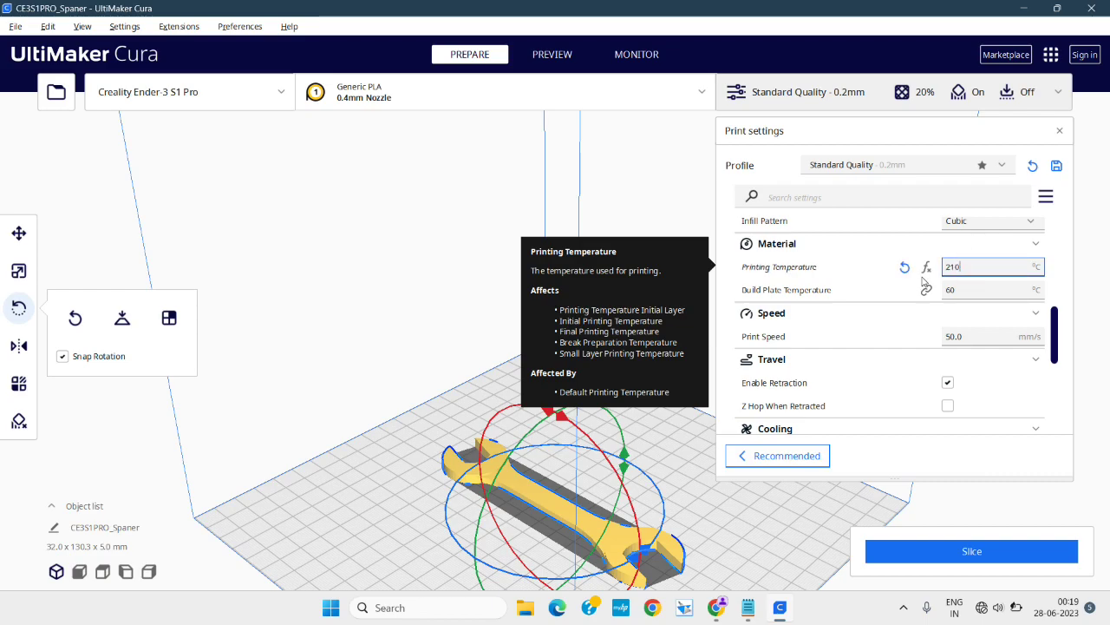
# Step: Set the build plate temperature to 70 °C
pyautogui.click(980, 292)
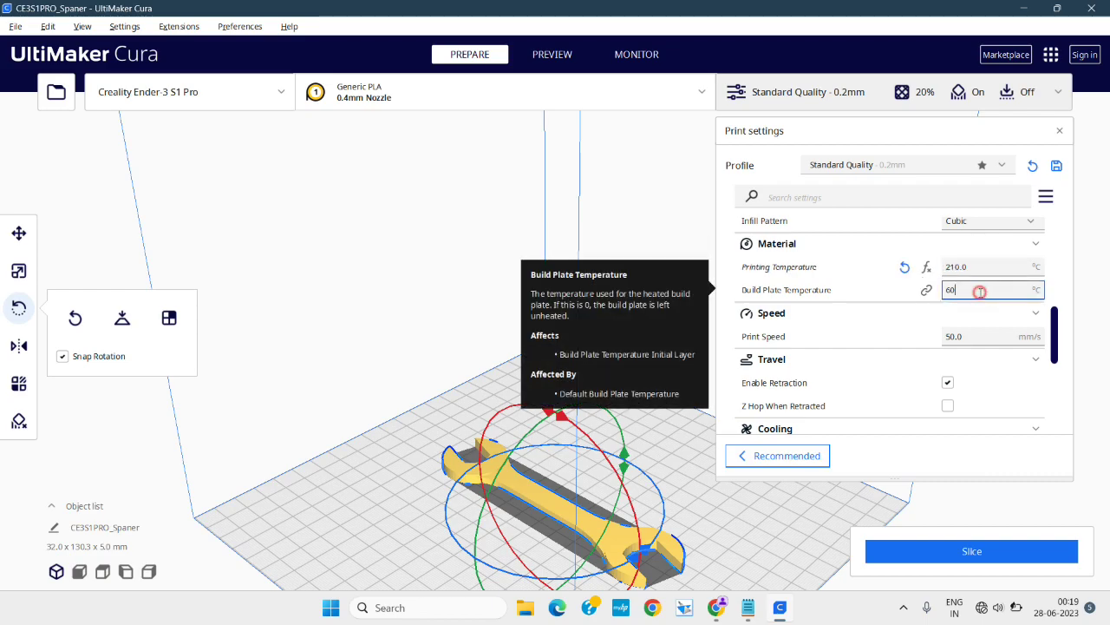
pyautogui.doubleClick(951, 295)
pyautogui.write('70')
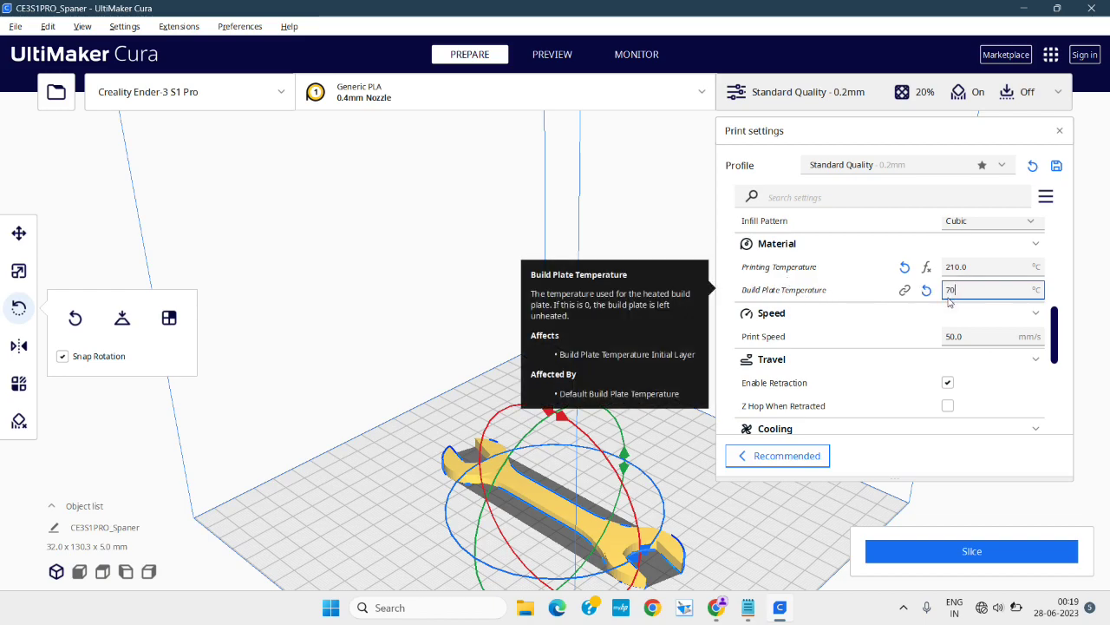
# Step: Review the print speed, travel, cooling, support and build plate adhesion settings
pyautogui.click(975, 339)
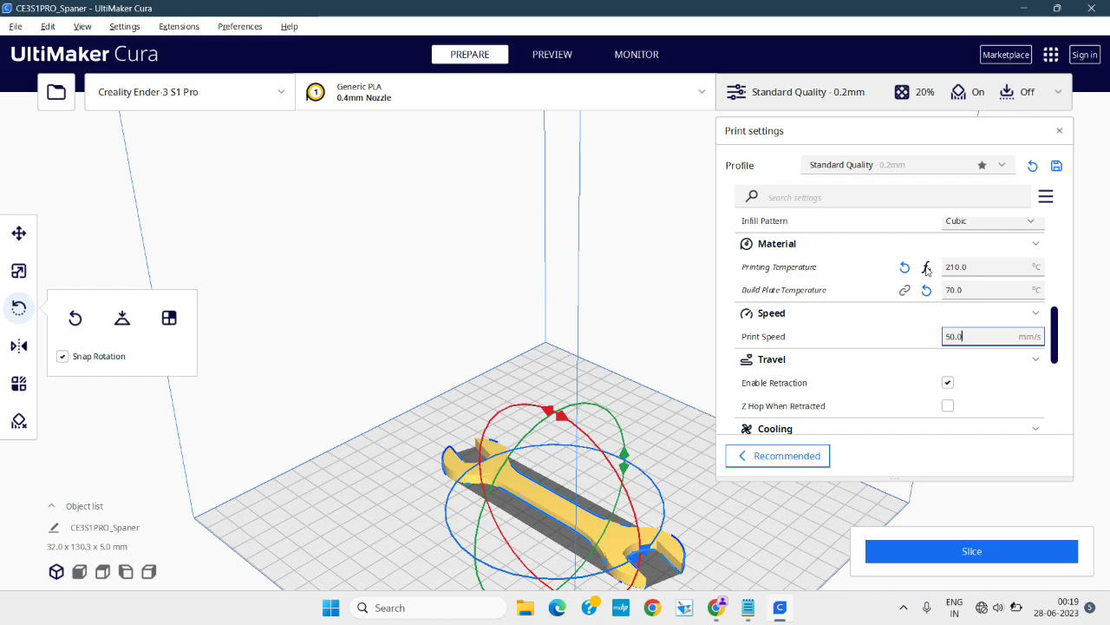
pyautogui.scroll(-2, 820, 318)
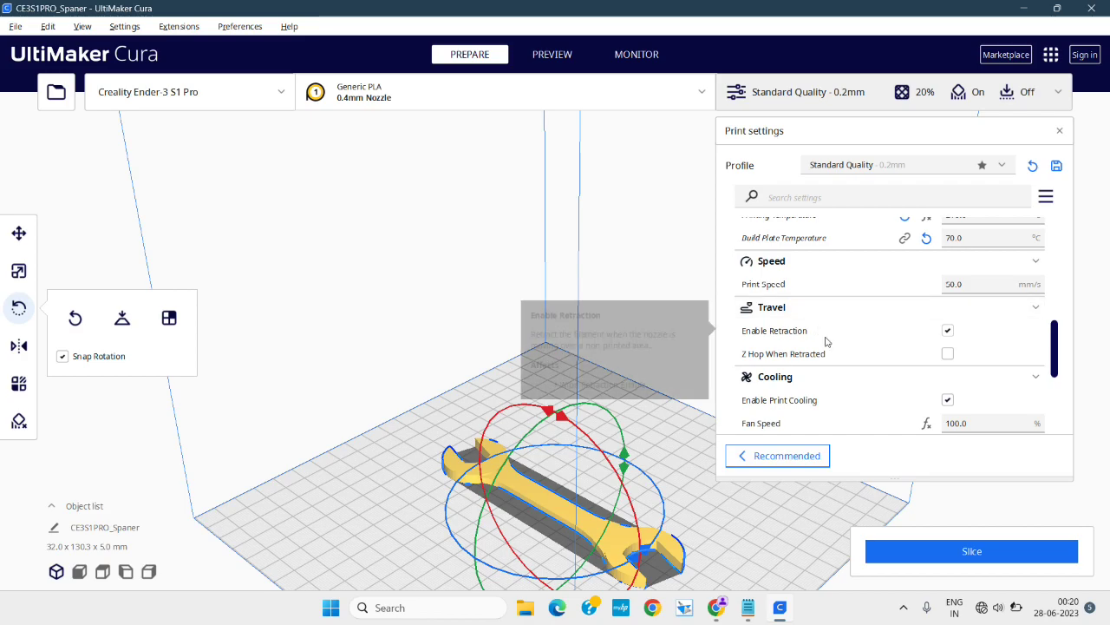
pyautogui.scroll(-3, 833, 357)
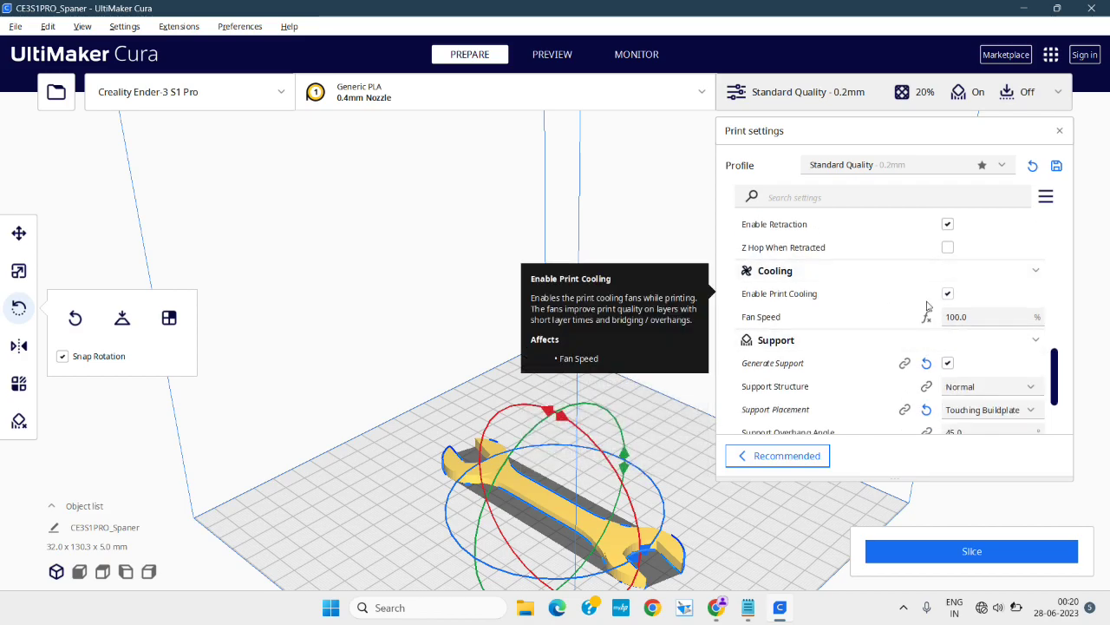
pyautogui.scroll(-3, 868, 304)
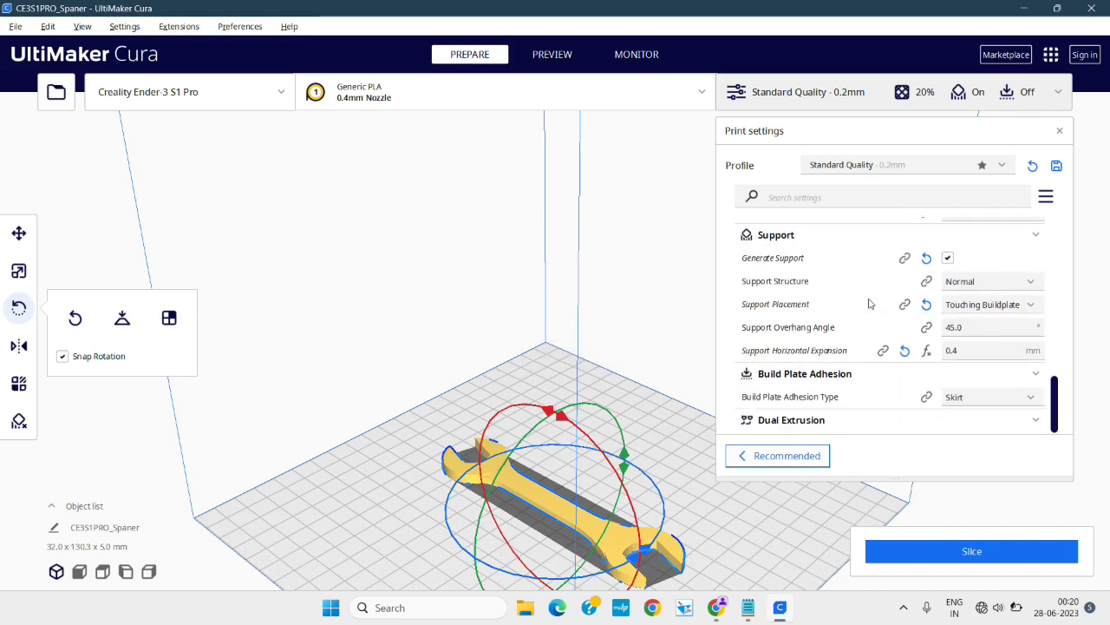
pyautogui.moveTo(833, 264)
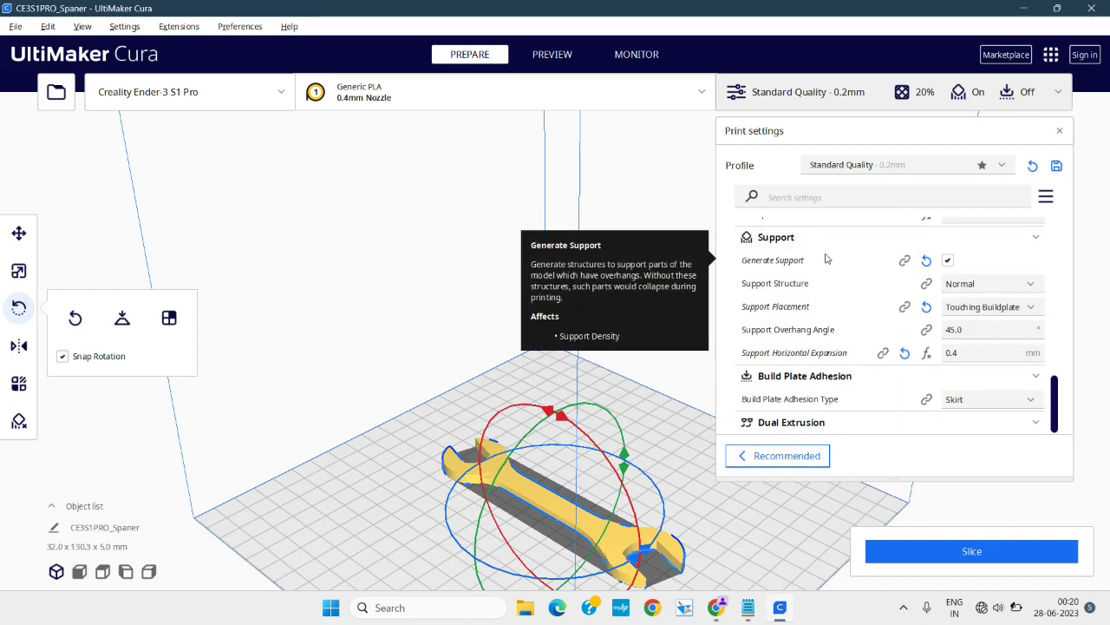
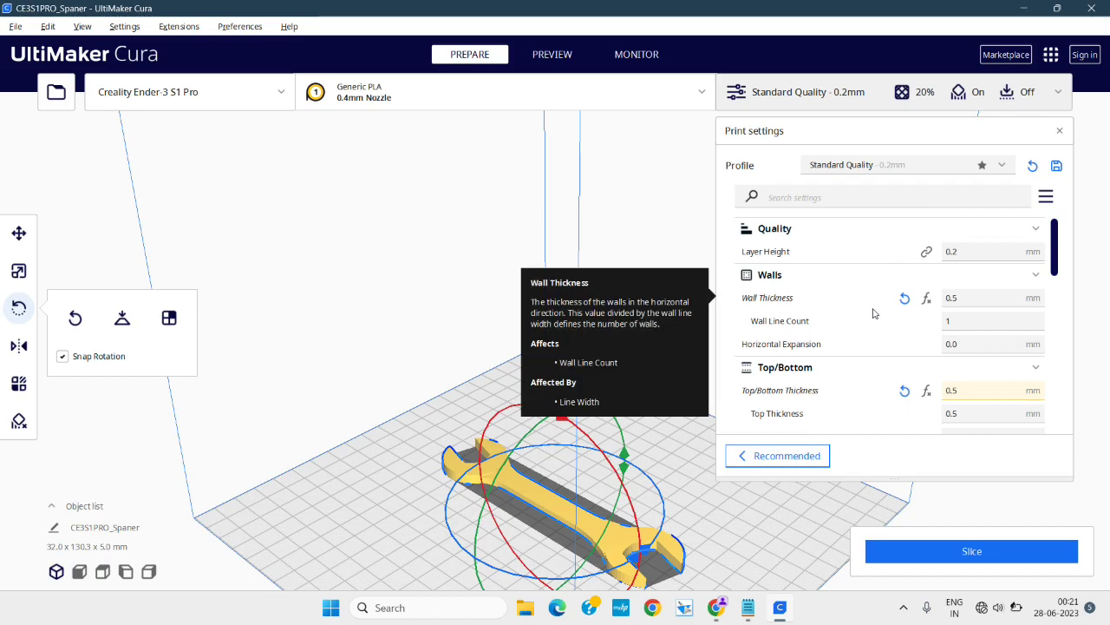
# Step: Slice the spanner and play back the top layer's toolpath in the layer preview
pyautogui.click(950, 552)
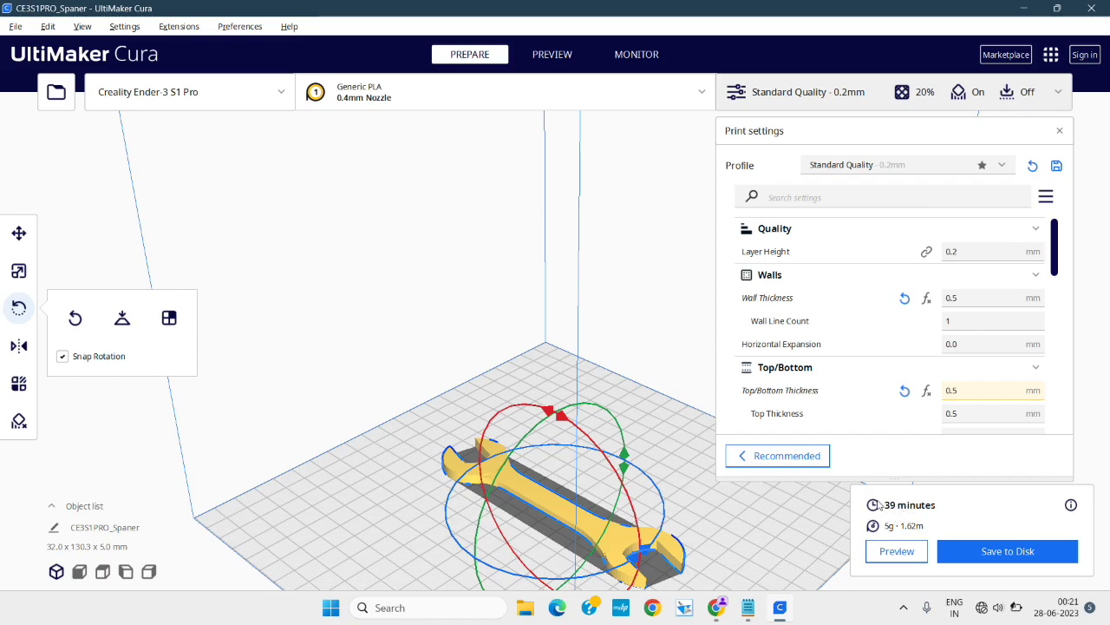
pyautogui.click(895, 551)
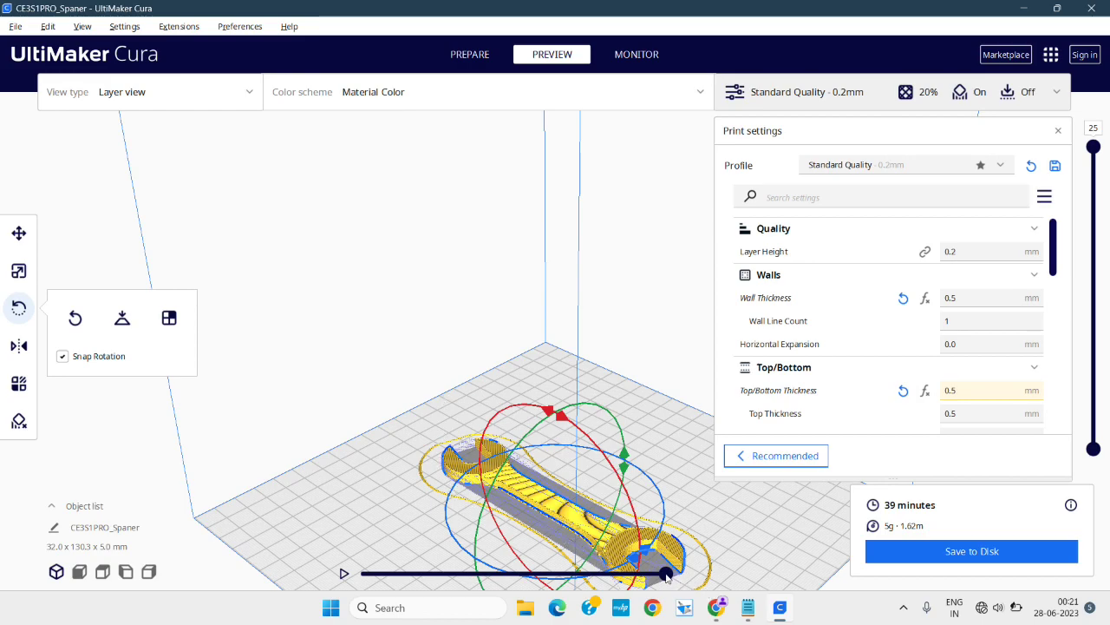
pyautogui.moveTo(666, 578); pyautogui.dragTo(348, 557)
pyautogui.click(344, 572)
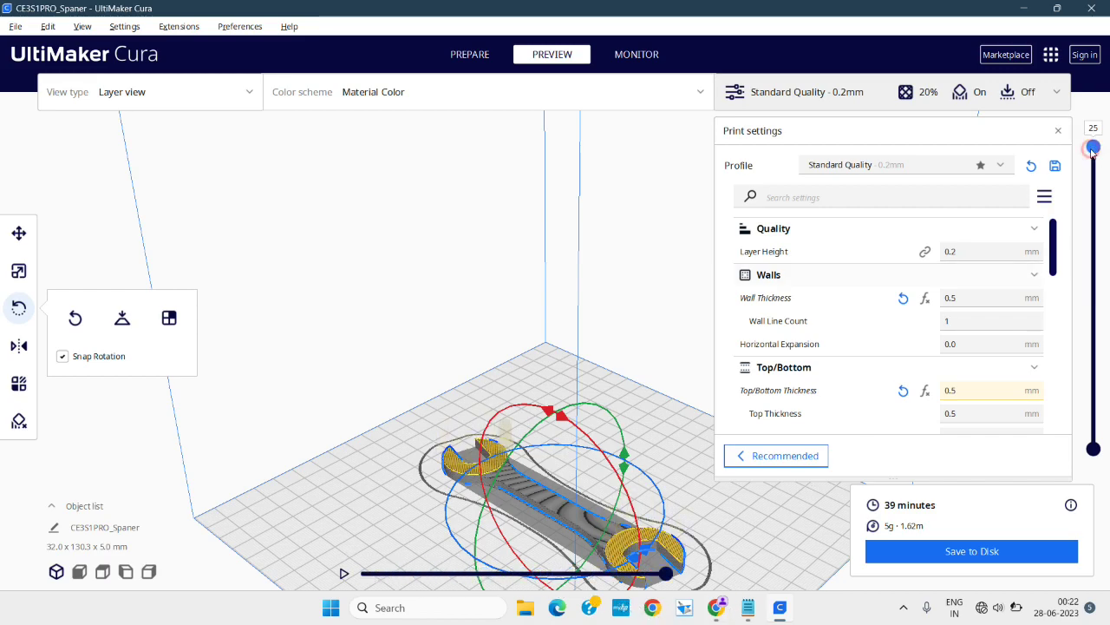
pyautogui.moveTo(1093, 148)
pyautogui.mouseDown()
pyautogui.moveTo(1099, 215)
pyautogui.moveTo(1103, 158)
pyautogui.mouseUp()
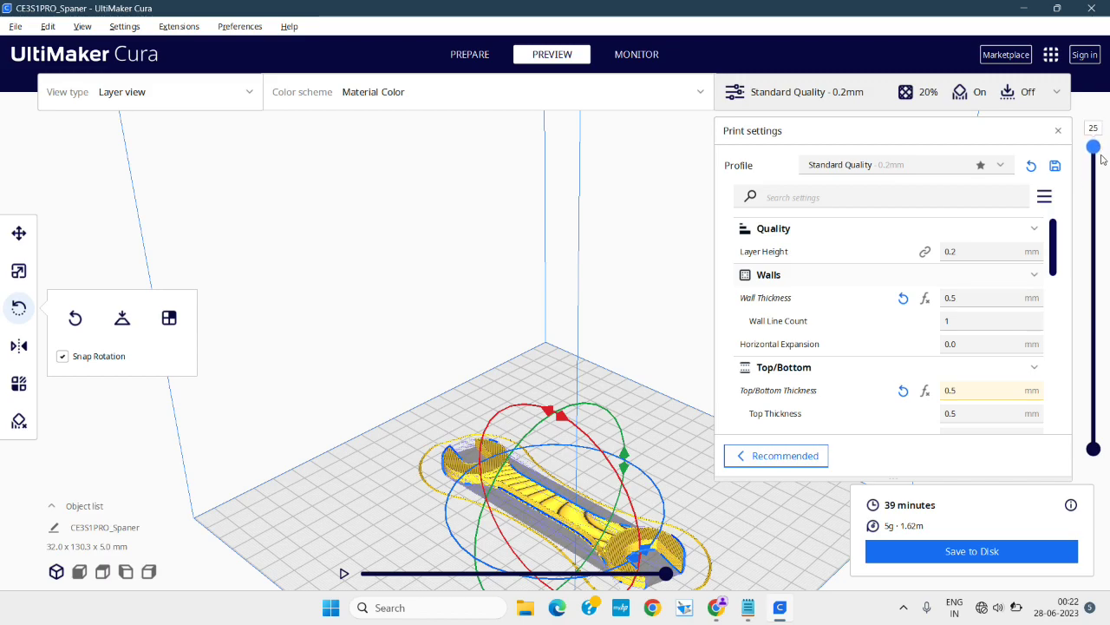
# Step: Examine the spanner's infill from above at layer 21, with the Move tool in place of the rotation handles
pyautogui.click(102, 571)
pyautogui.scroll(3, 583, 275)
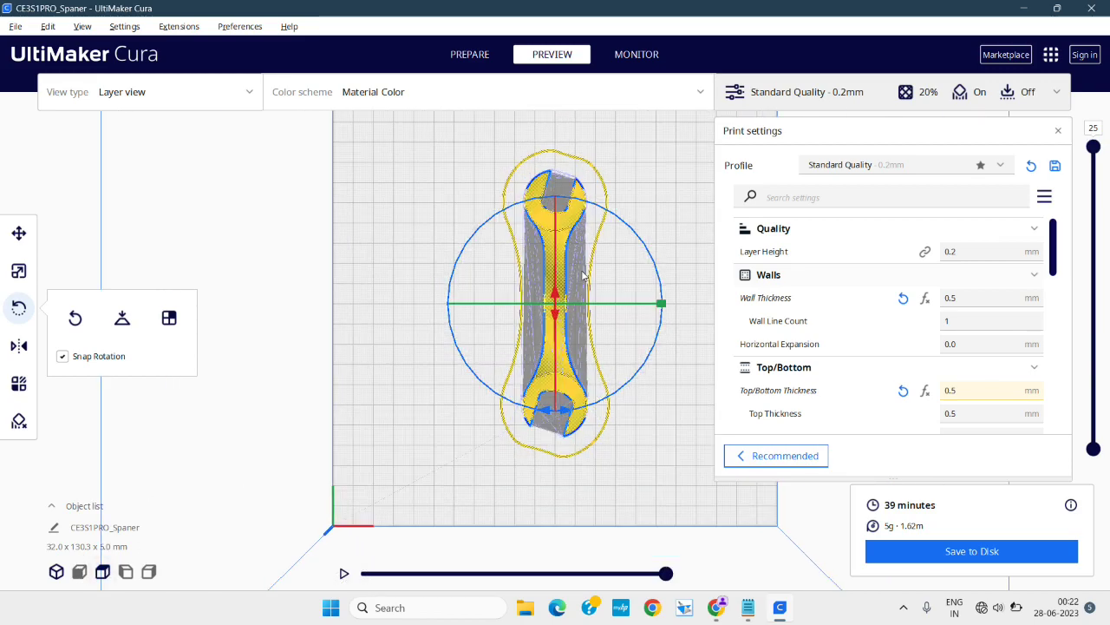
pyautogui.scroll(1, 583, 275)
pyautogui.click(19, 232)
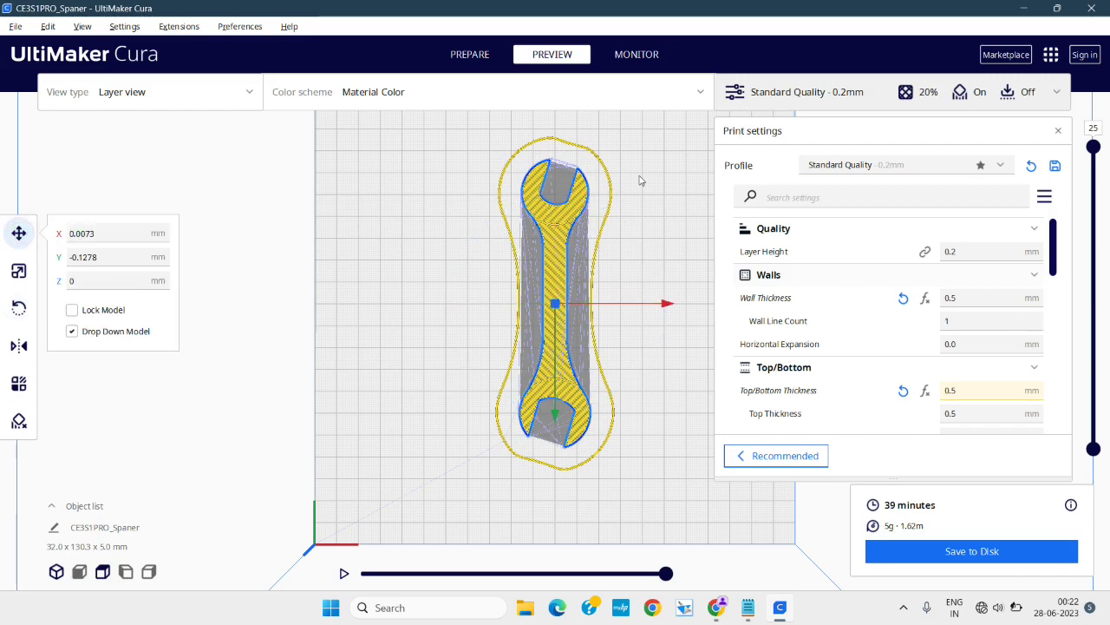
pyautogui.scroll(2, 637, 173)
pyautogui.scroll(-1, 647, 138)
pyautogui.scroll(1, 624, 143)
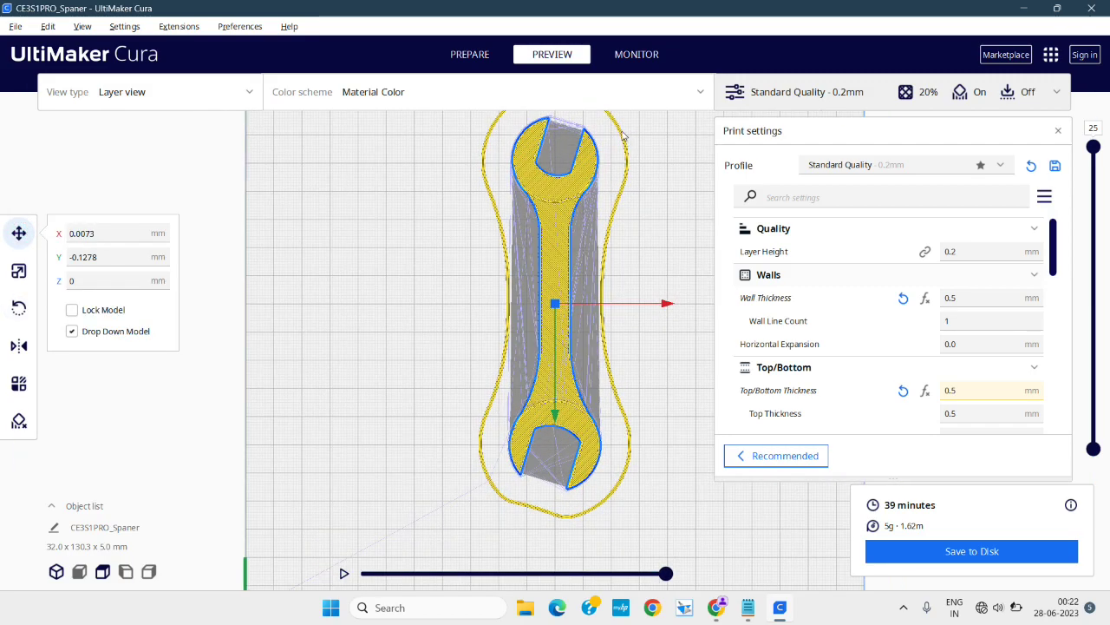
pyautogui.moveTo(1094, 147); pyautogui.dragTo(1108, 210)
pyautogui.scroll(3, 581, 173)
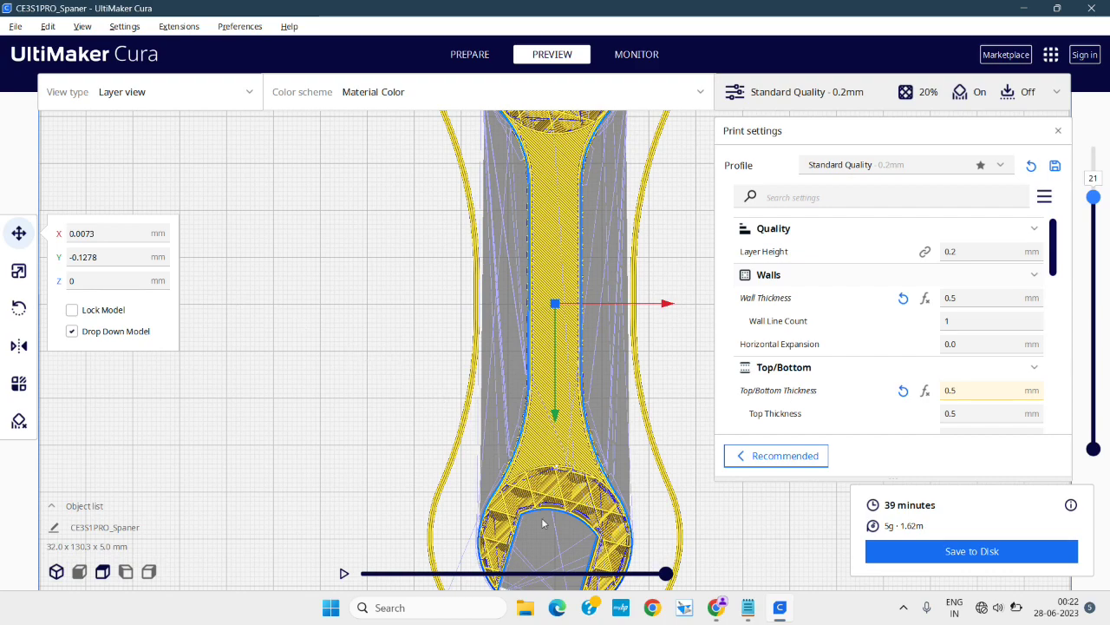
pyautogui.scroll(2, 561, 534)
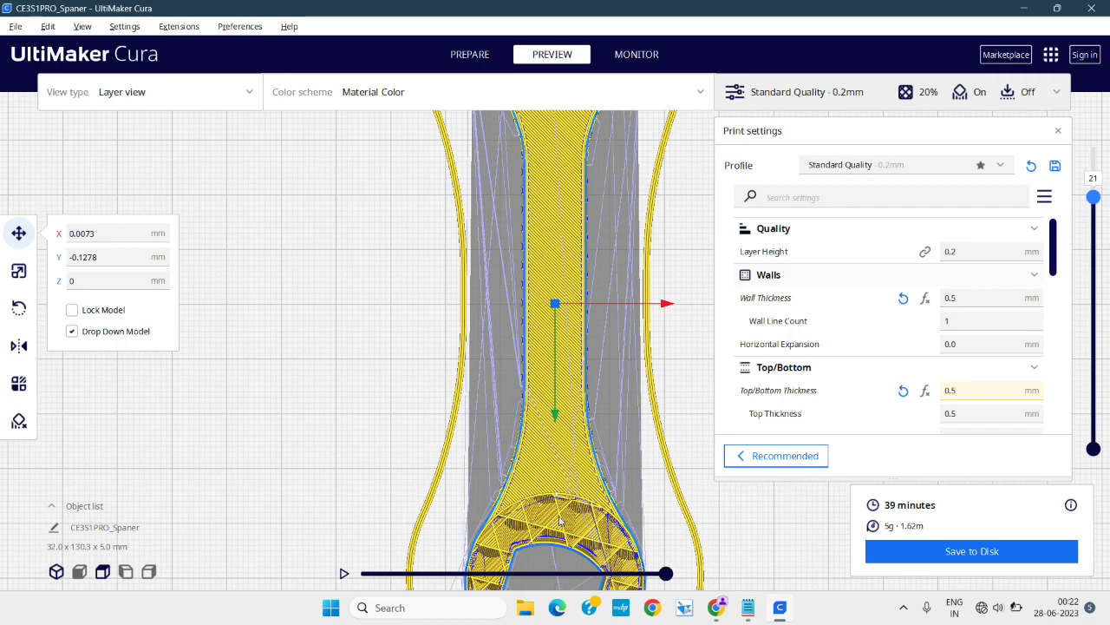
pyautogui.scroll(-3, 559, 521)
pyautogui.scroll(3, 548, 494)
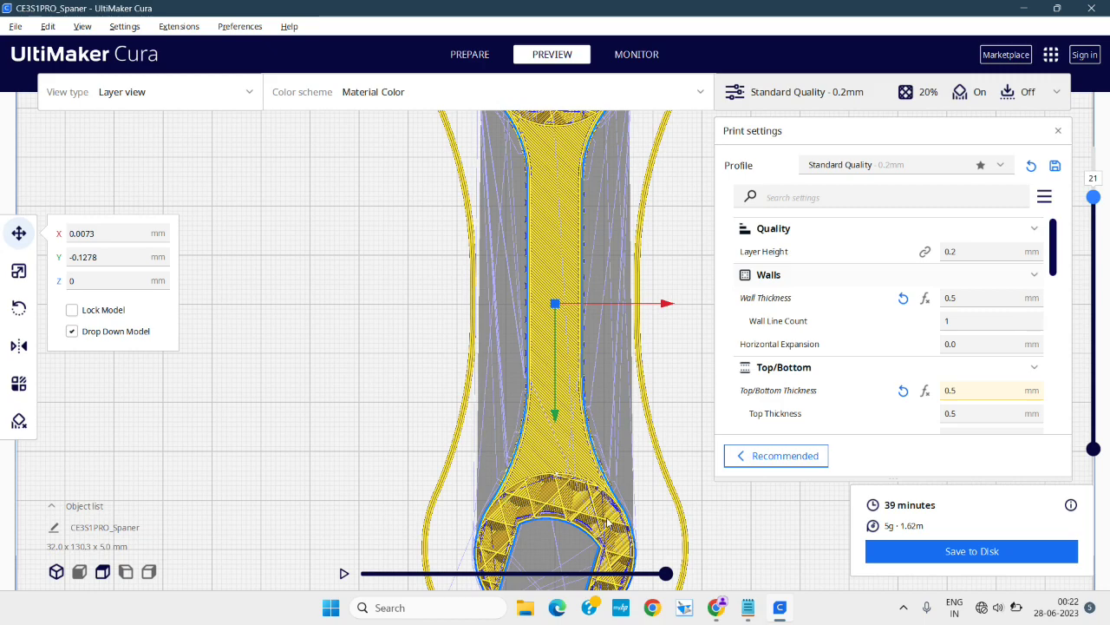
# Step: Return the preview to layer 25, scrub its toolpath, and examine the infill at layer 17
pyautogui.moveTo(1093, 197); pyautogui.dragTo(1096, 131)
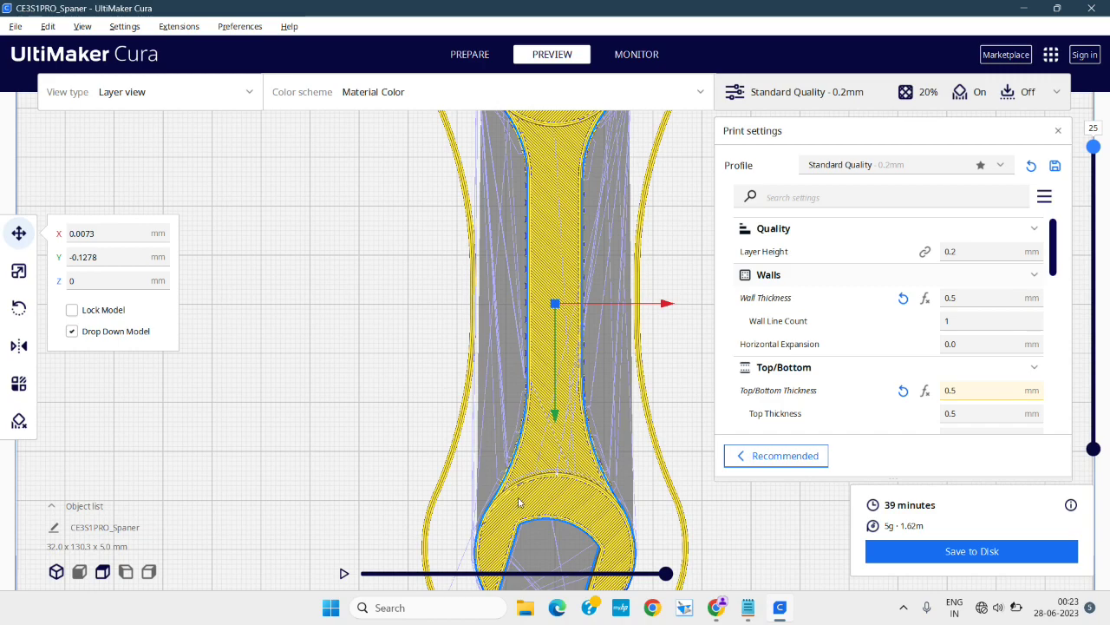
pyautogui.moveTo(667, 575); pyautogui.dragTo(586, 573)
pyautogui.moveTo(1097, 154); pyautogui.dragTo(1102, 256)
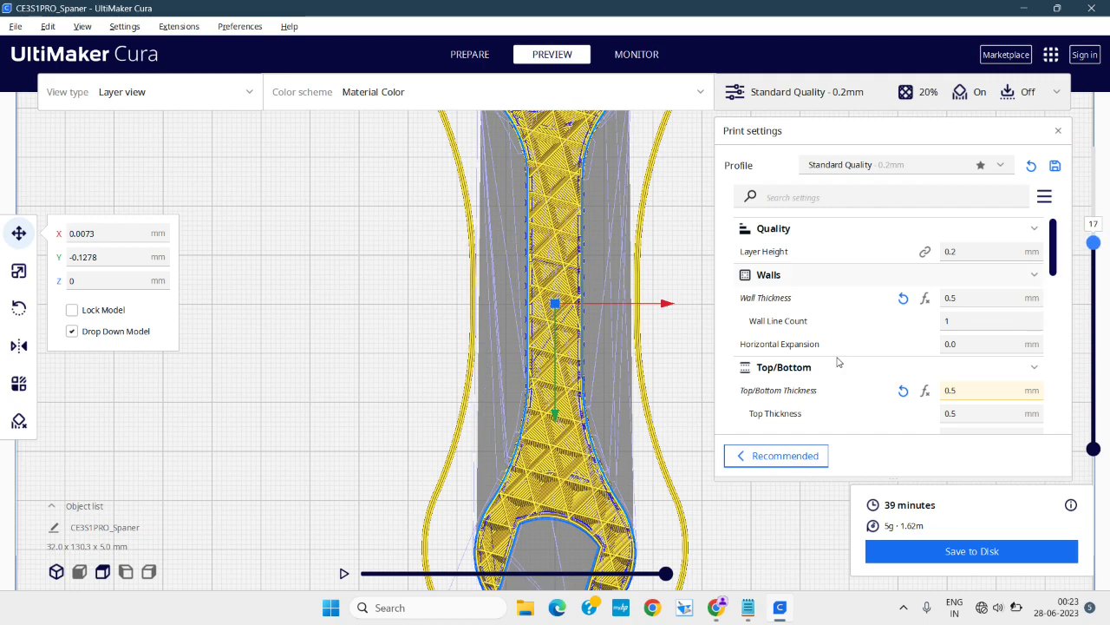
pyautogui.scroll(-3, 592, 433)
pyautogui.scroll(-2, 587, 419)
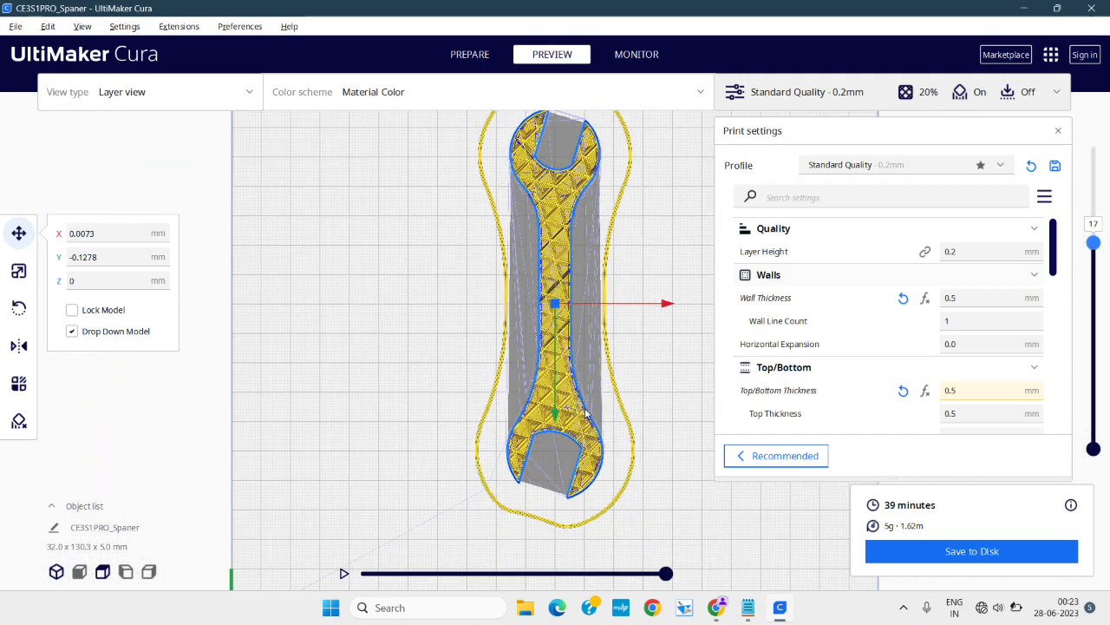
# Step: Rotate the spanner 90° about the vertical axis so it lies along the plate's X direction, and slice it again
pyautogui.click(18, 308)
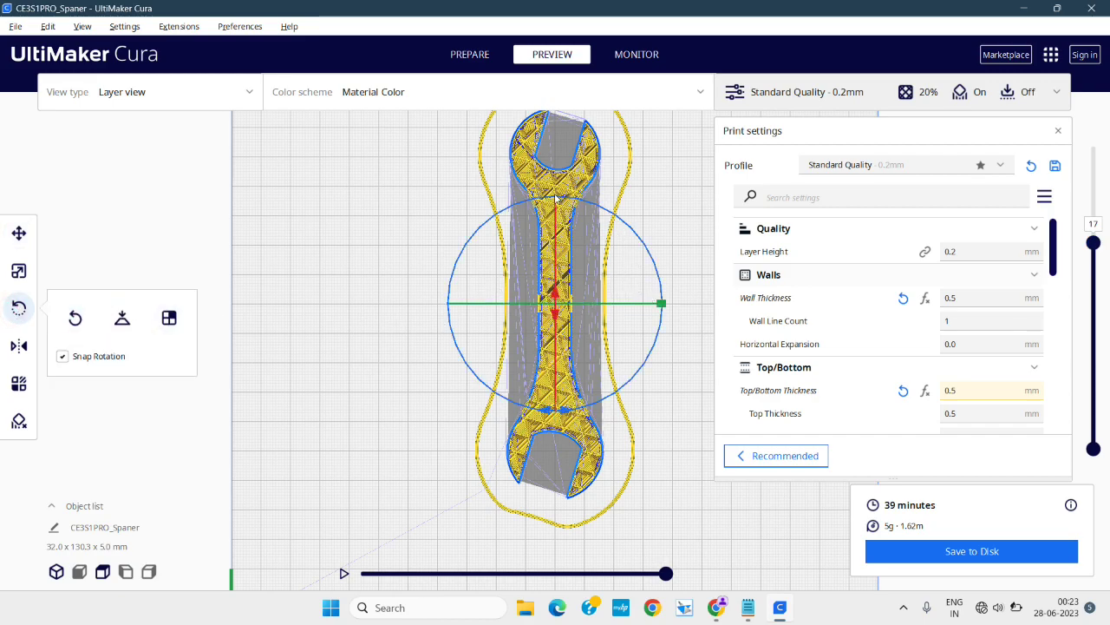
pyautogui.moveTo(547, 364); pyautogui.dragTo(531, 359, button='middle')
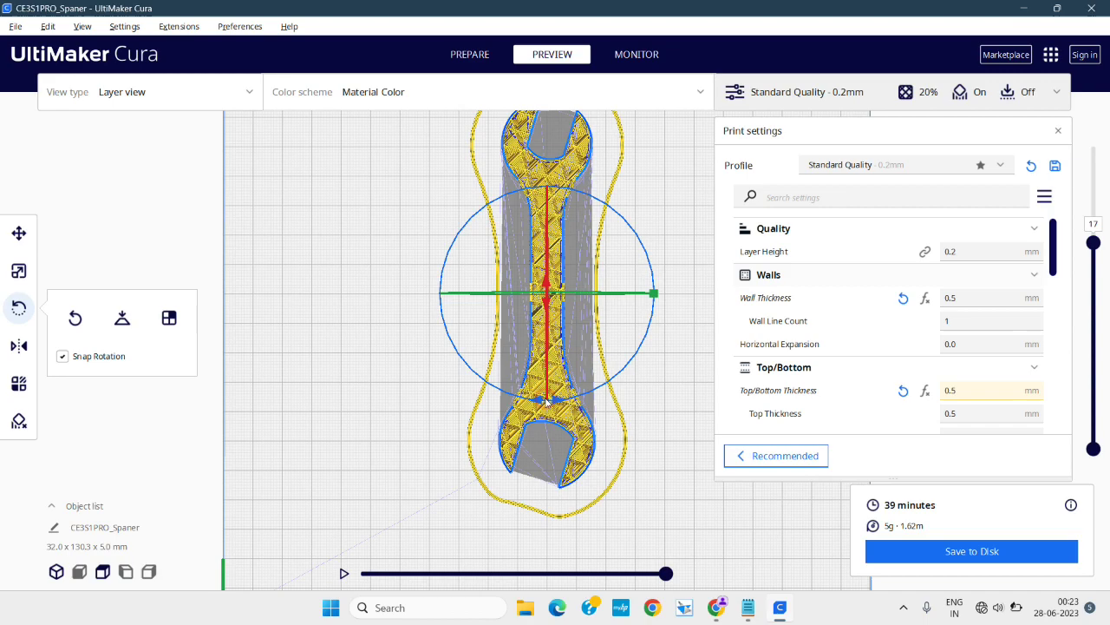
pyautogui.moveTo(539, 400); pyautogui.dragTo(657, 418)
pyautogui.click(904, 551)
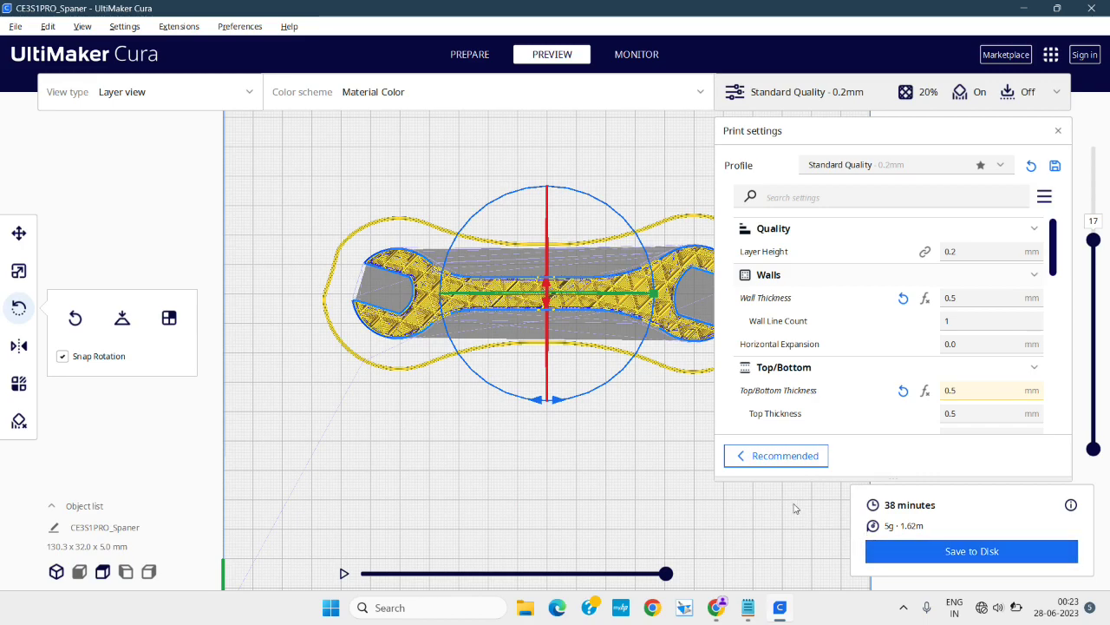
# Step: Close the print settings and scrub the toolpath of layer 15 back to its start
pyautogui.scroll(-3, 374, 463)
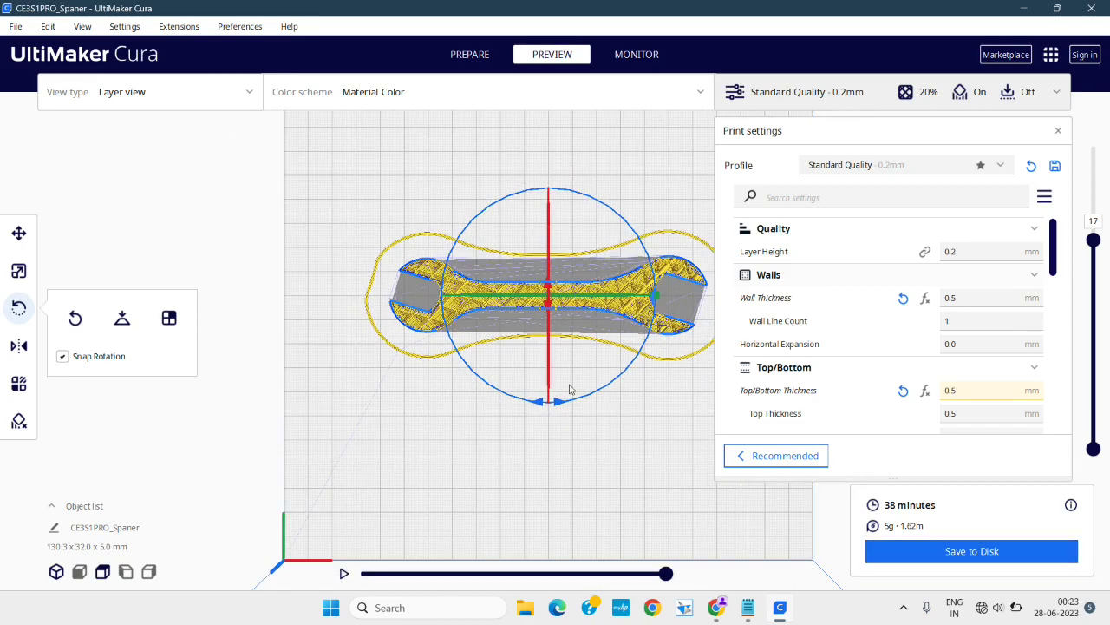
pyautogui.click(1058, 130)
pyautogui.scroll(4, 697, 186)
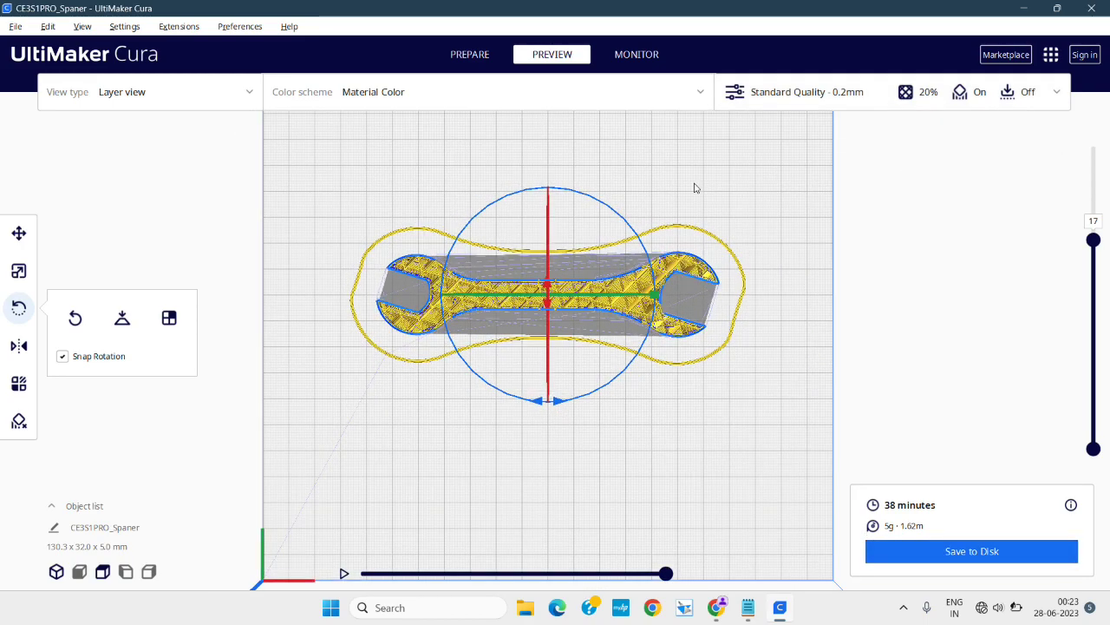
pyautogui.scroll(3, 590, 150)
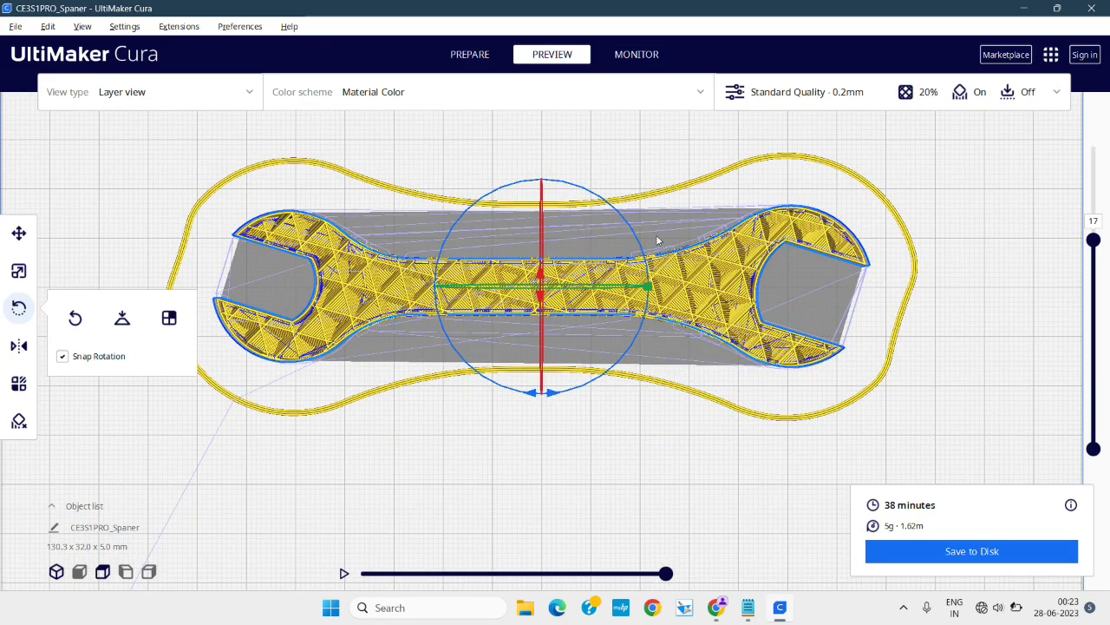
pyautogui.moveTo(1094, 240); pyautogui.dragTo(1082, 264)
pyautogui.moveTo(655, 566)
pyautogui.mouseDown()
pyautogui.moveTo(587, 572)
pyautogui.moveTo(350, 507)
pyautogui.mouseUp()
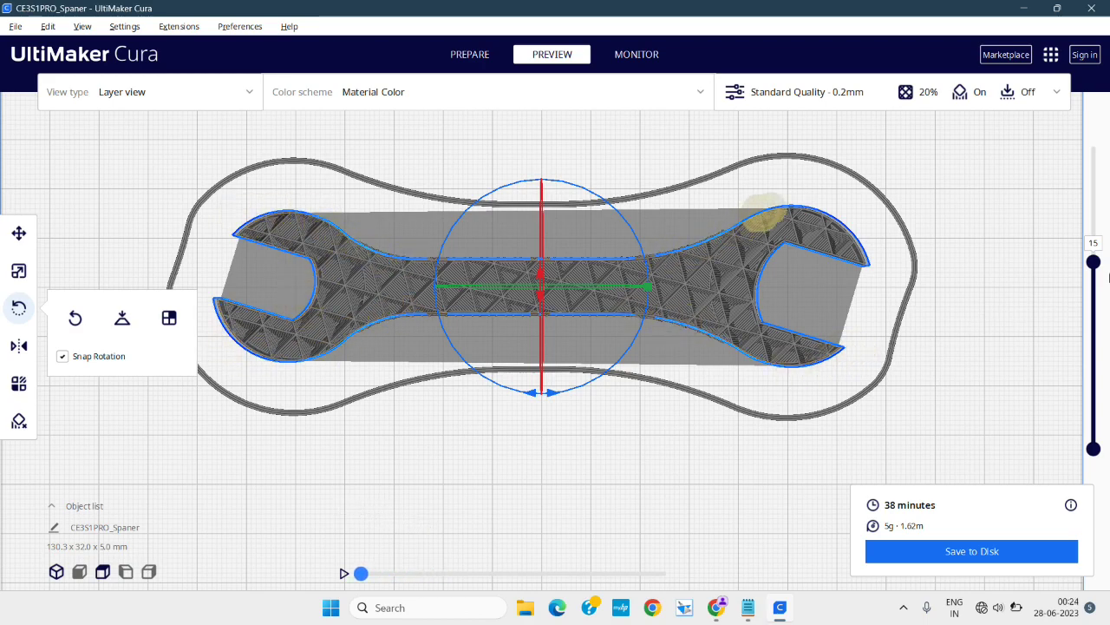
# Step: Compare the preview at layers 1 and 25, and scrub through the toolpath of layer 16
pyautogui.moveTo(1094, 262); pyautogui.dragTo(1103, 434)
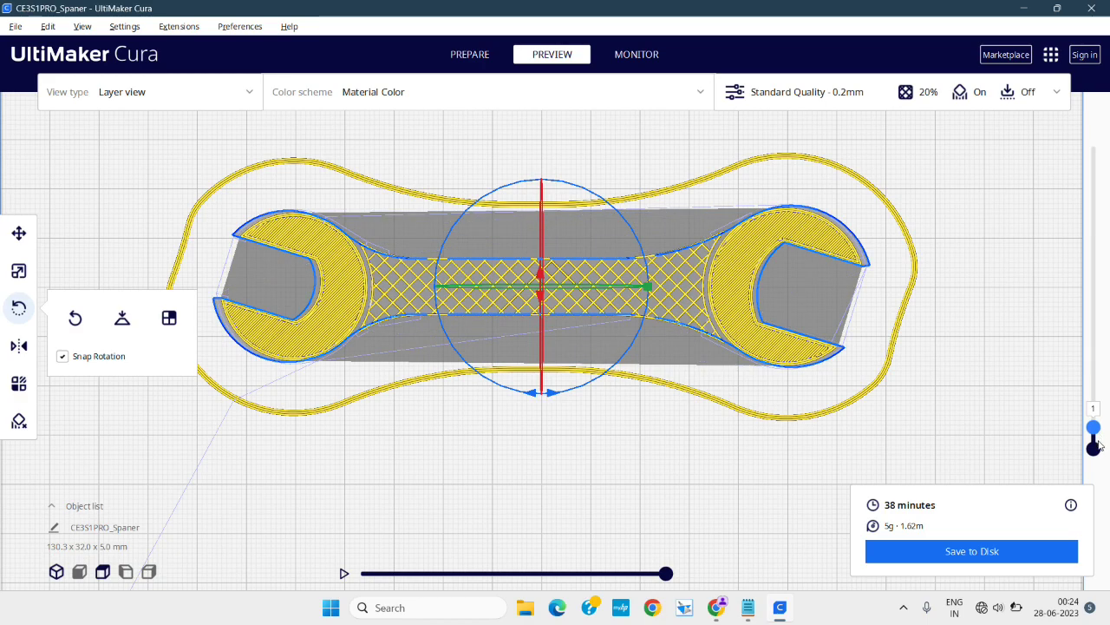
pyautogui.moveTo(1094, 429); pyautogui.dragTo(1107, 130)
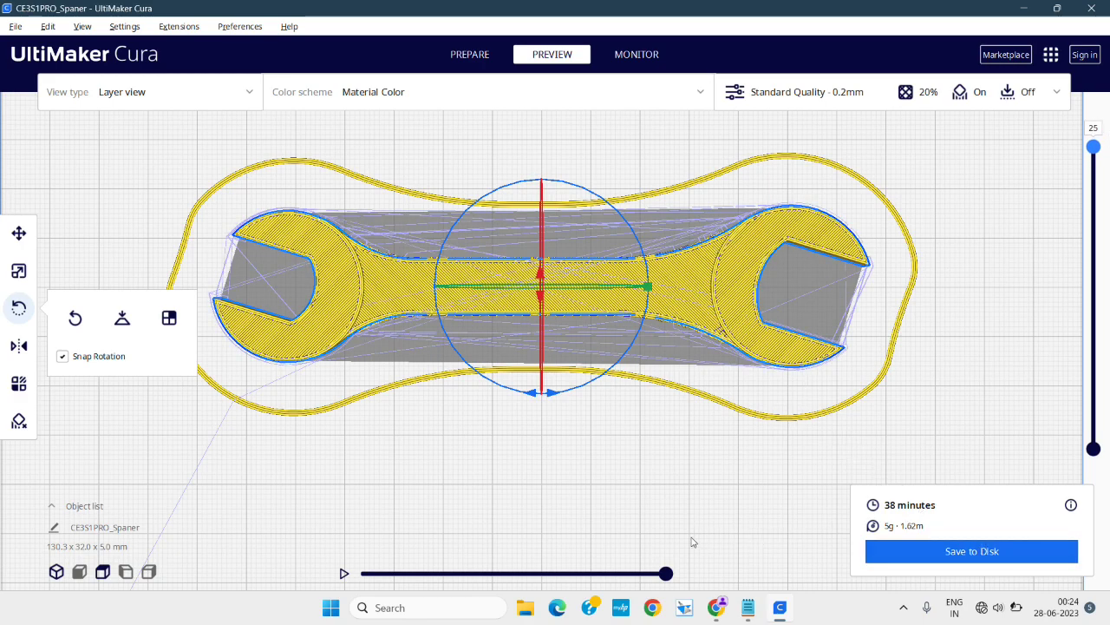
pyautogui.moveTo(1098, 154); pyautogui.dragTo(1098, 259)
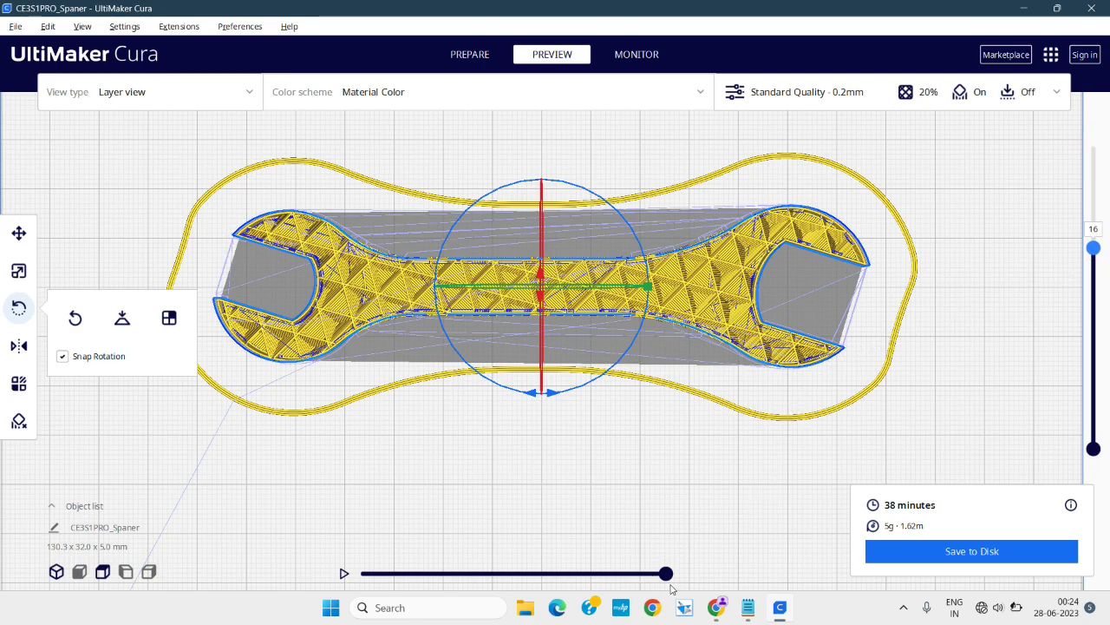
pyautogui.moveTo(666, 574); pyautogui.dragTo(750, 581)
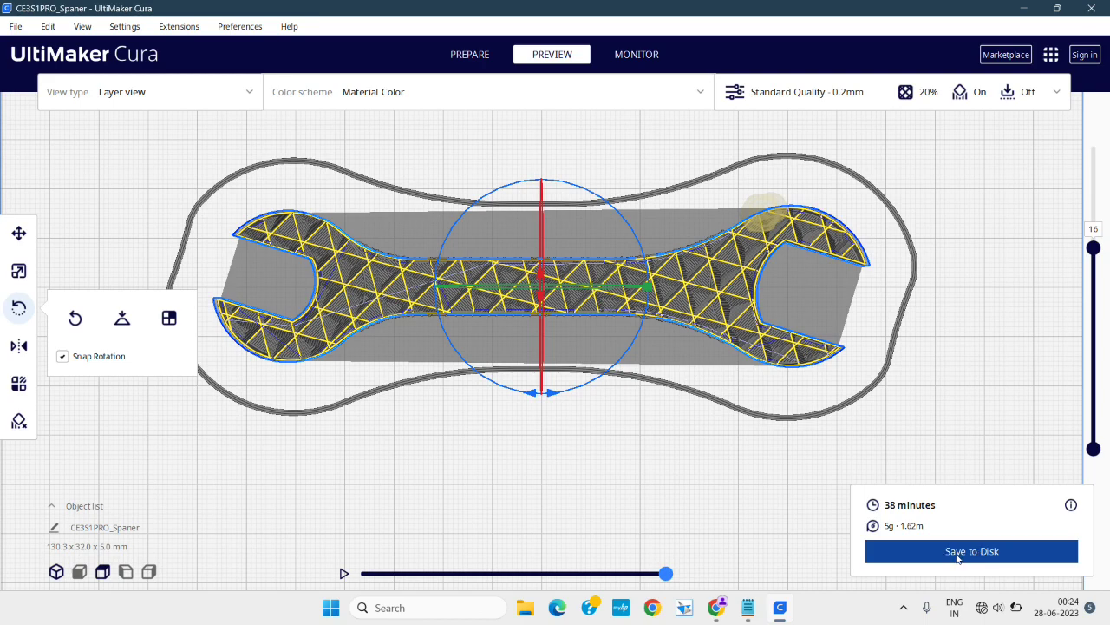
# Step: Save the sliced spanner as the G-code file CE3S1PRO_Spaner in the PROJECT folder on the Desktop
pyautogui.click(951, 553)
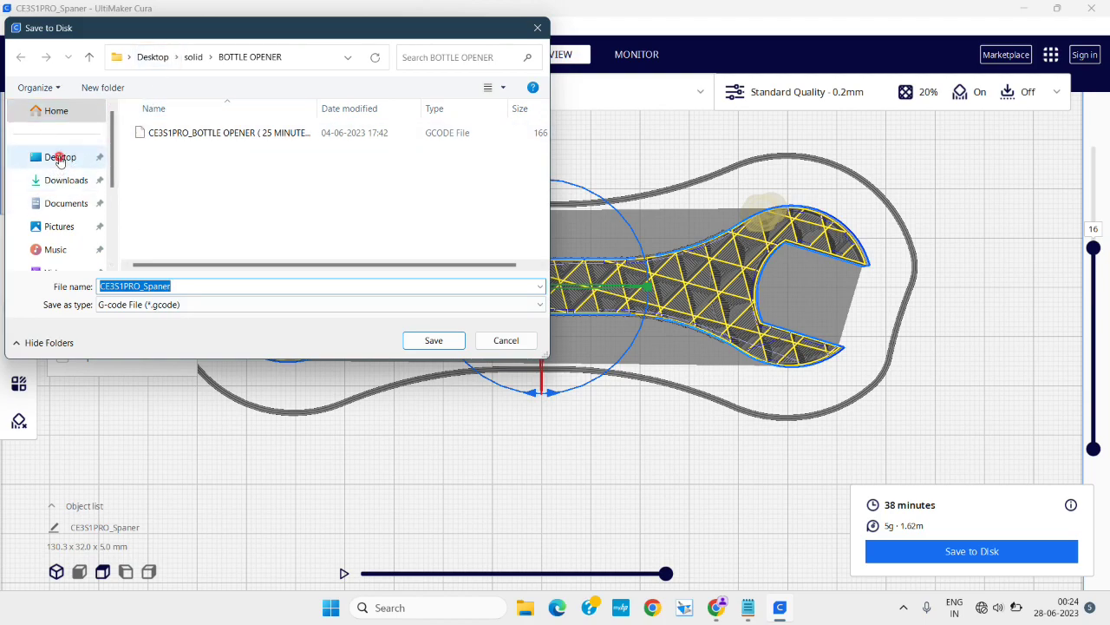
pyautogui.click(62, 157)
pyautogui.click(166, 208)
pyautogui.doubleClick(167, 208)
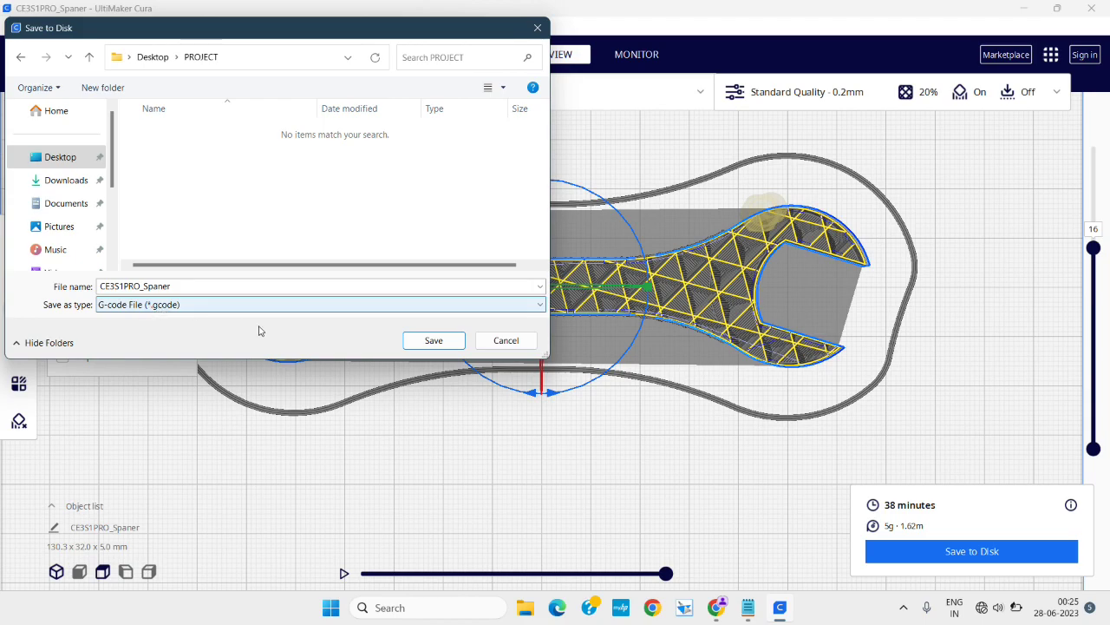
pyautogui.click(432, 341)
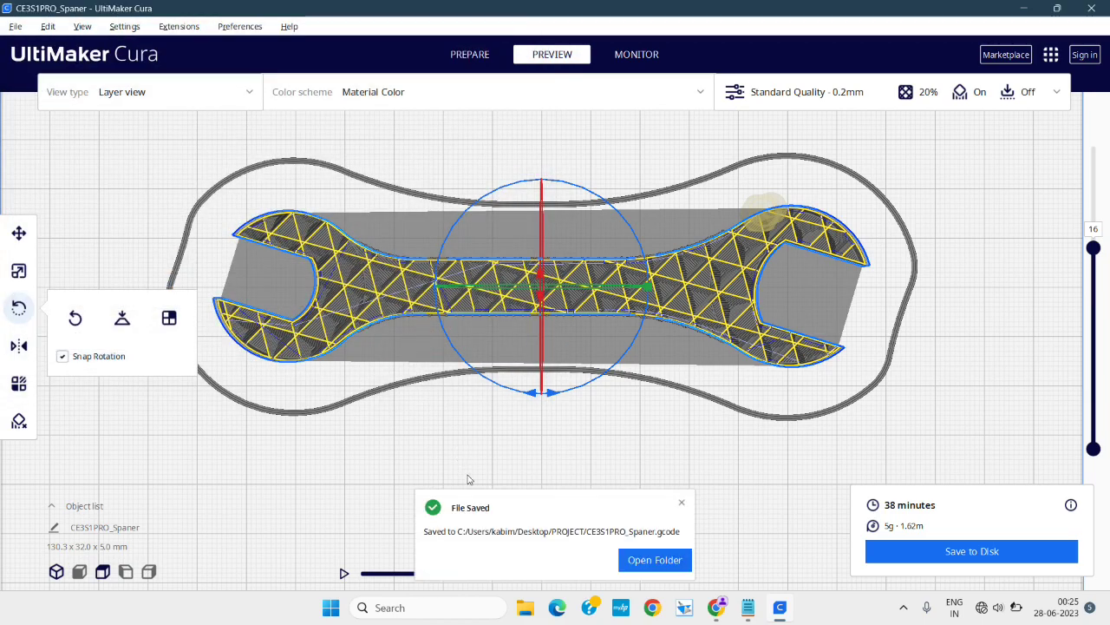
# Step: Open the save location in File Explorer and select CE3S1PRO_Spaner.gcode
pyautogui.click(657, 568)
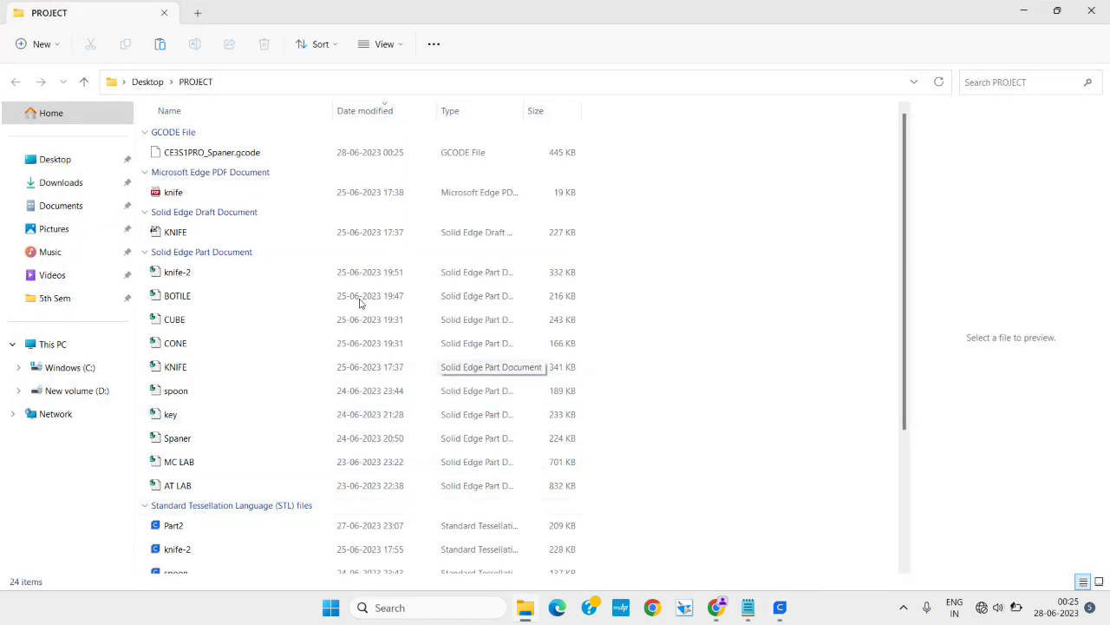
pyautogui.click(184, 154)
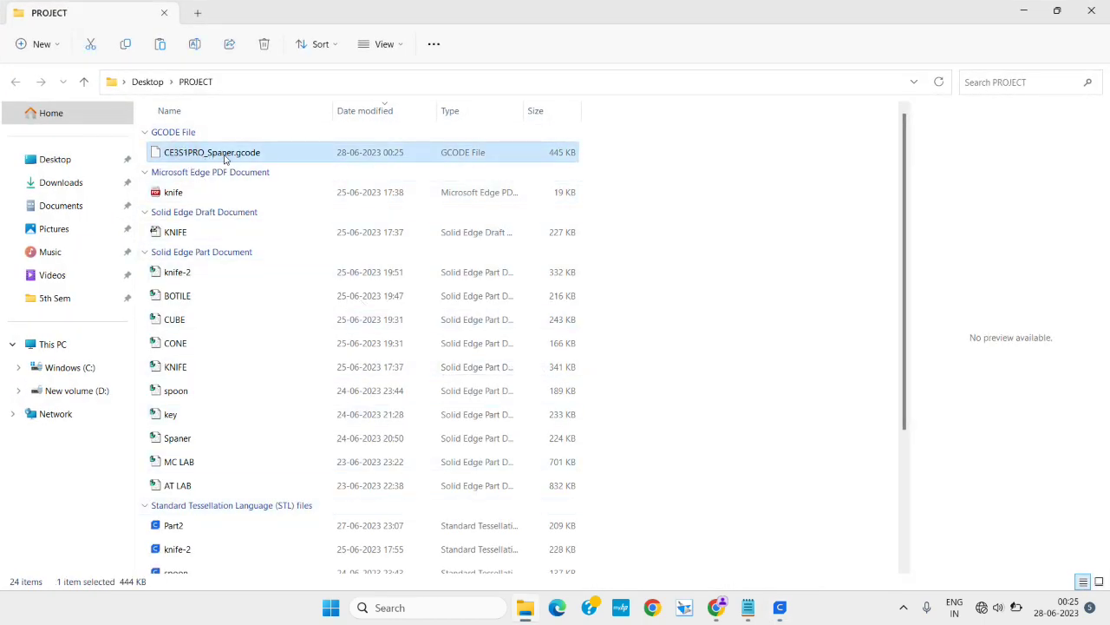